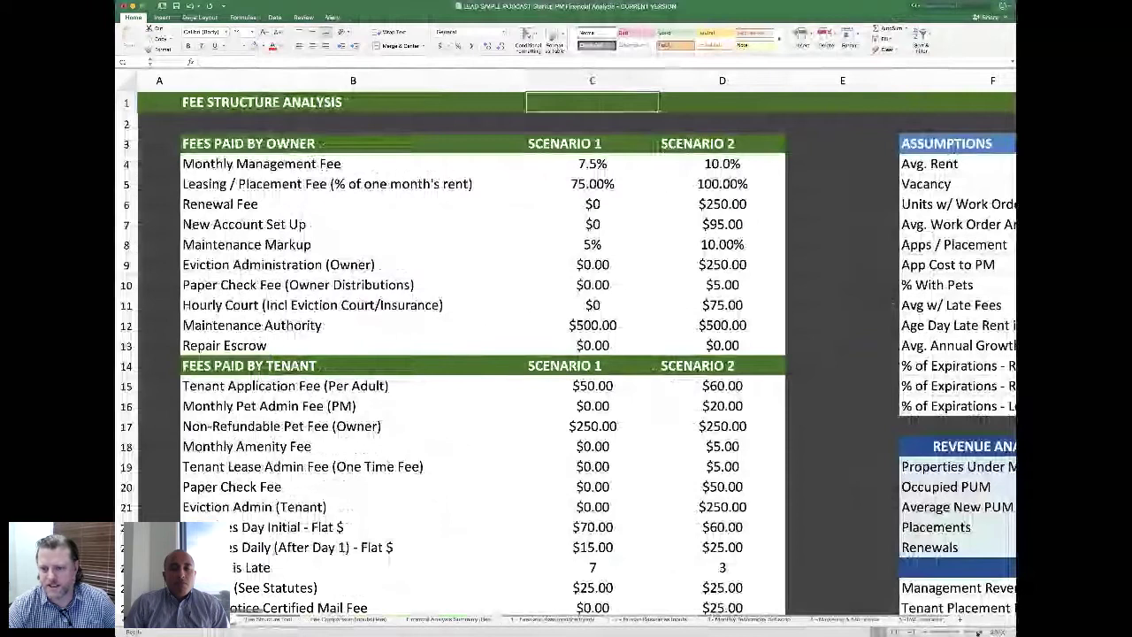
# Step: Review the owner fees, ancillary tenant fees and miscellaneous revenue percentage for both scenarios in the fee structure table
pyautogui.click(265, 203)
pyautogui.scroll(2, 305, 293)
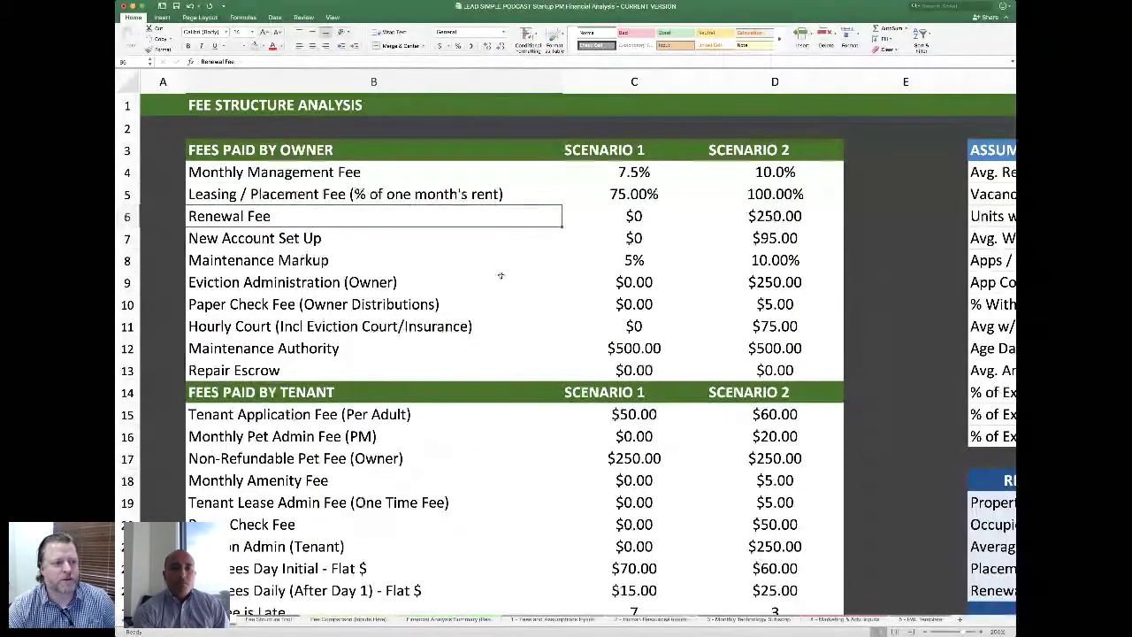
pyautogui.click(317, 262)
pyautogui.click(646, 259)
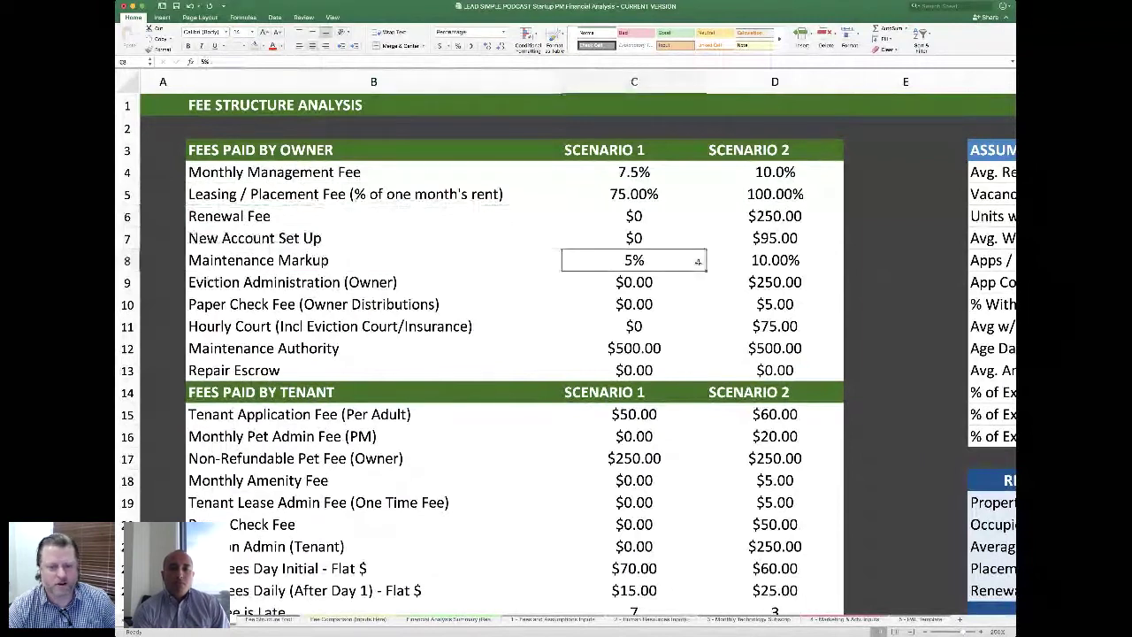
pyautogui.click(745, 262)
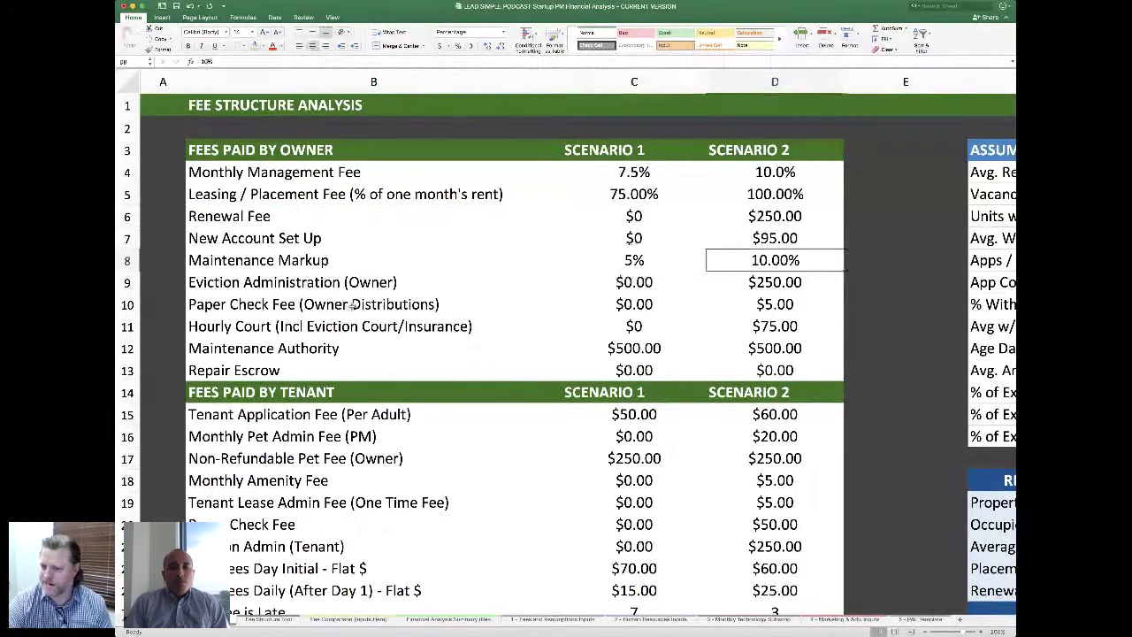
pyautogui.scroll(-8, 352, 306)
pyautogui.click(262, 469)
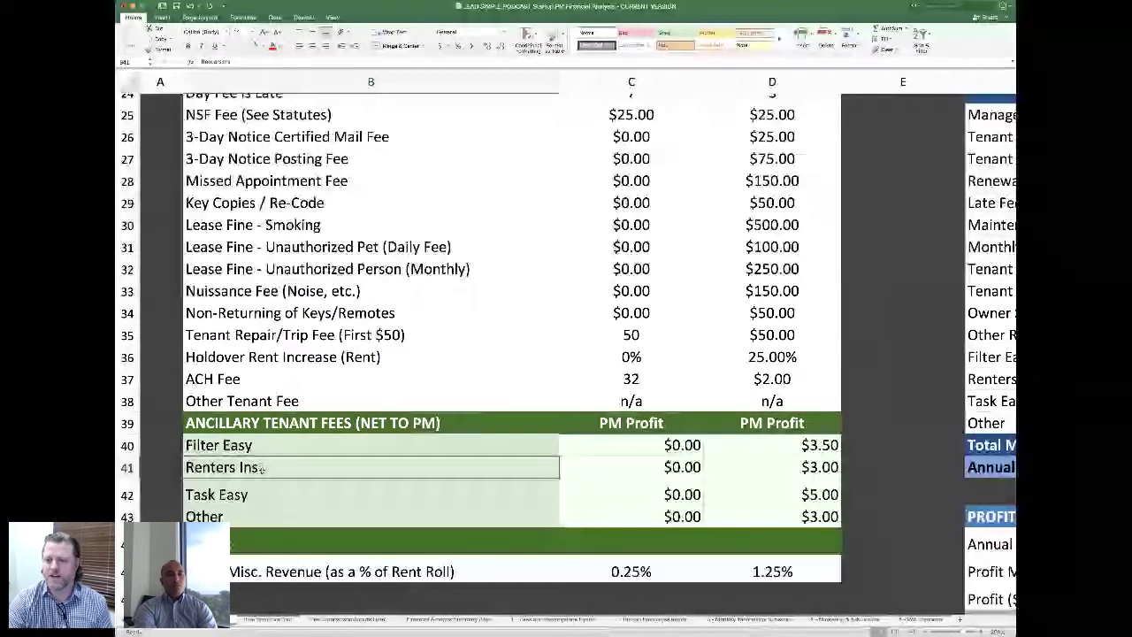
pyautogui.click(675, 580)
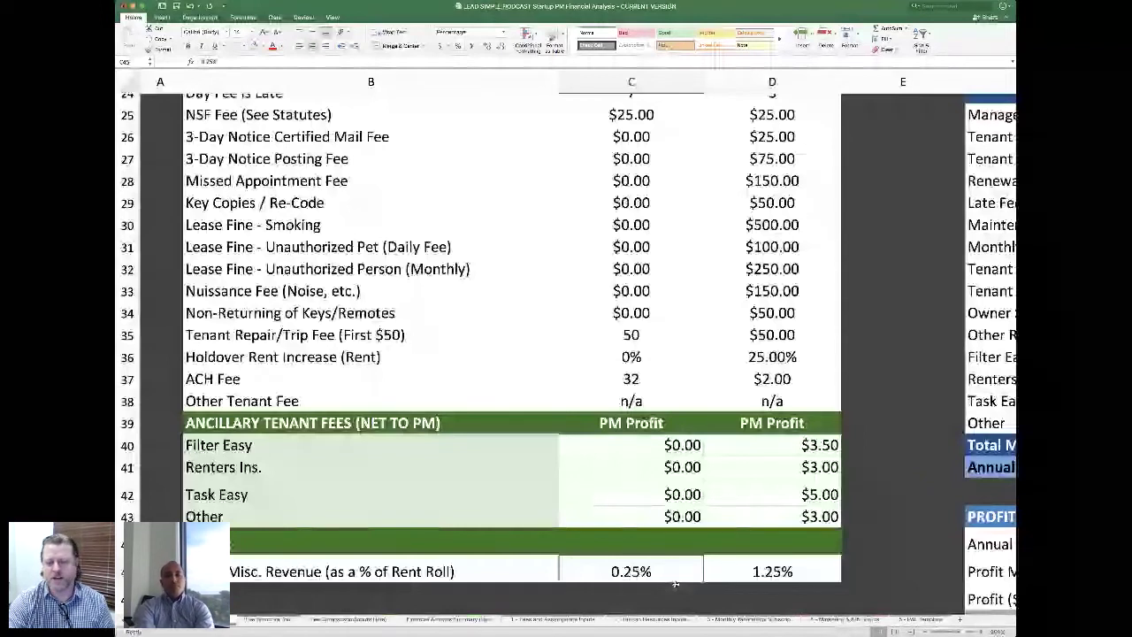
pyautogui.scroll(8, 705, 421)
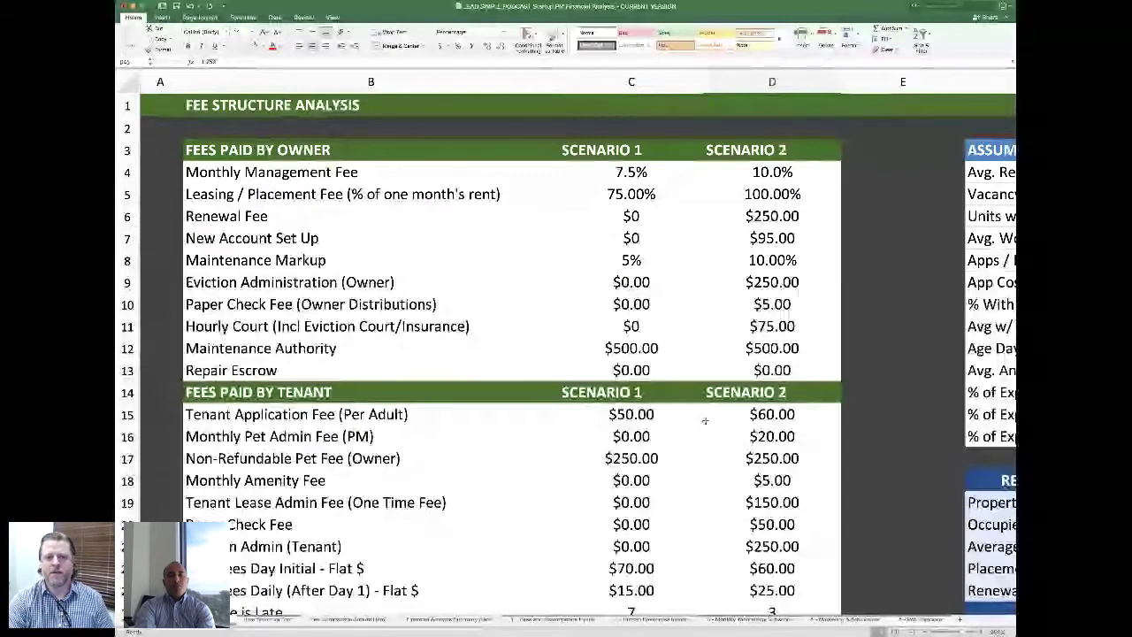
# Step: Format the Avg. Work Order Amt value in the Assumptions table as currency with a dollar sign and two decimals
pyautogui.hscroll(6, 705, 421)
pyautogui.click(778, 221)
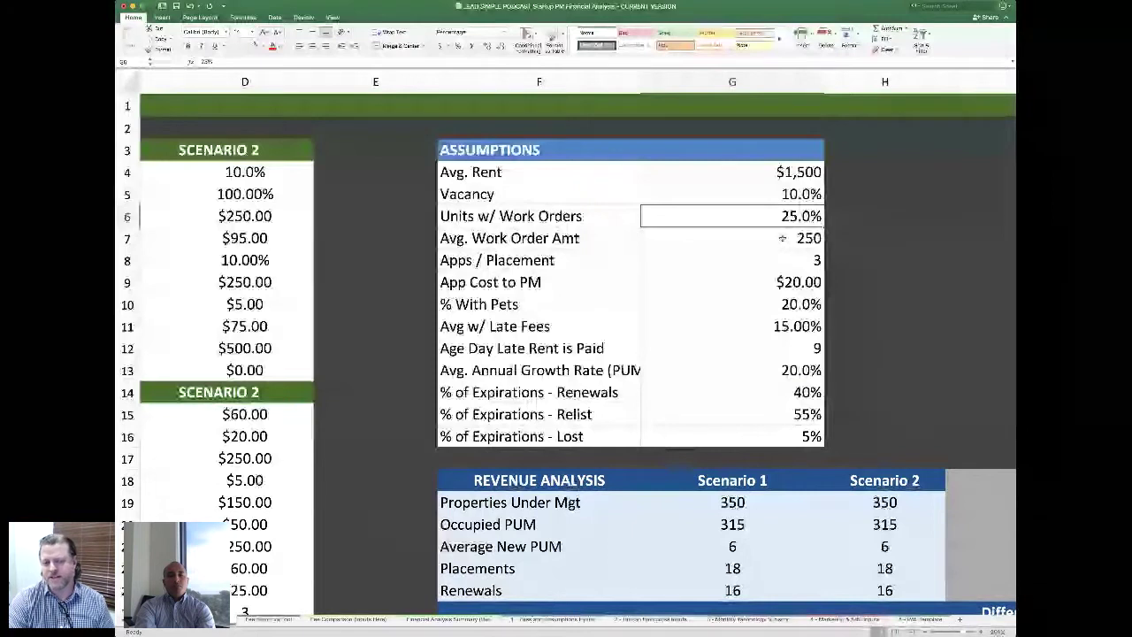
pyautogui.press('Down')
pyautogui.press('Left')
pyautogui.click(777, 237)
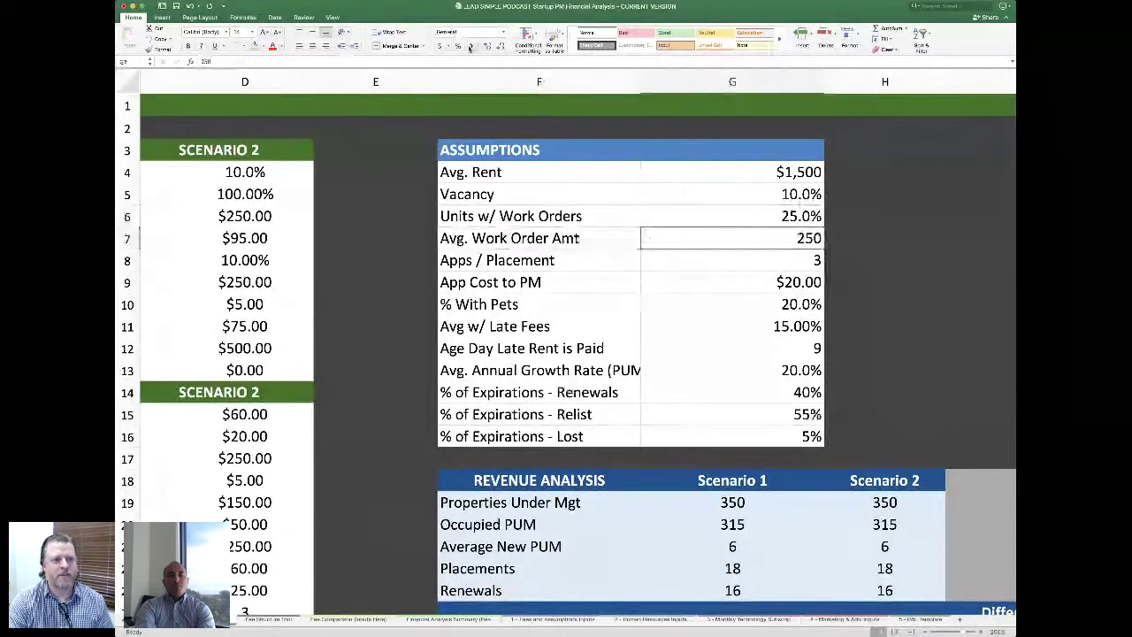
pyautogui.click(440, 46)
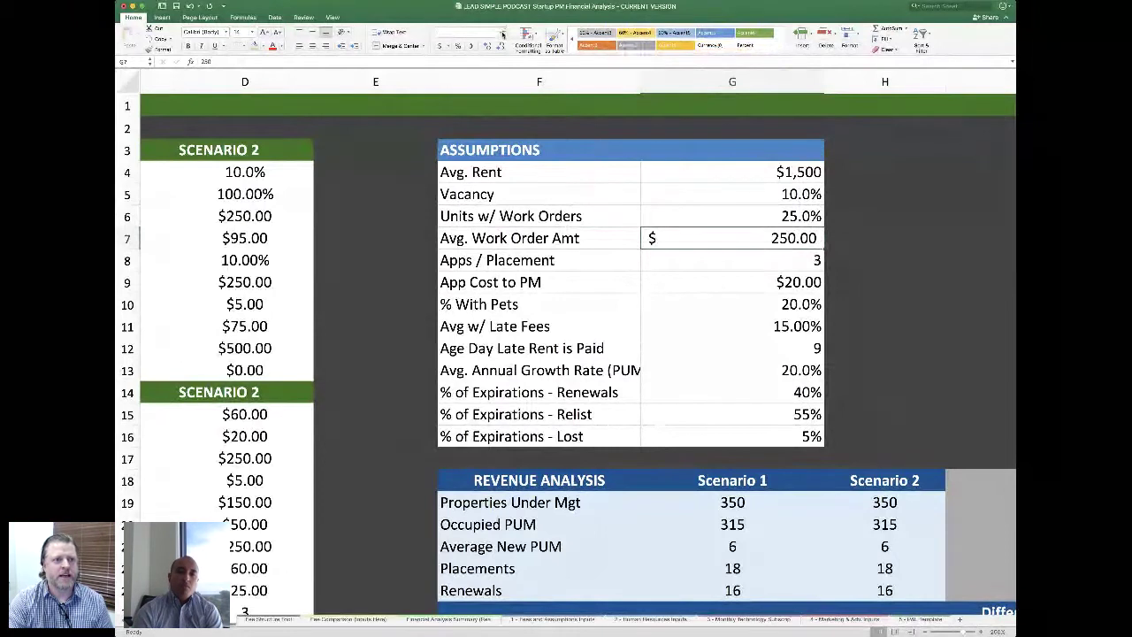
pyautogui.hotkey('ctrl', 'shift', '4')
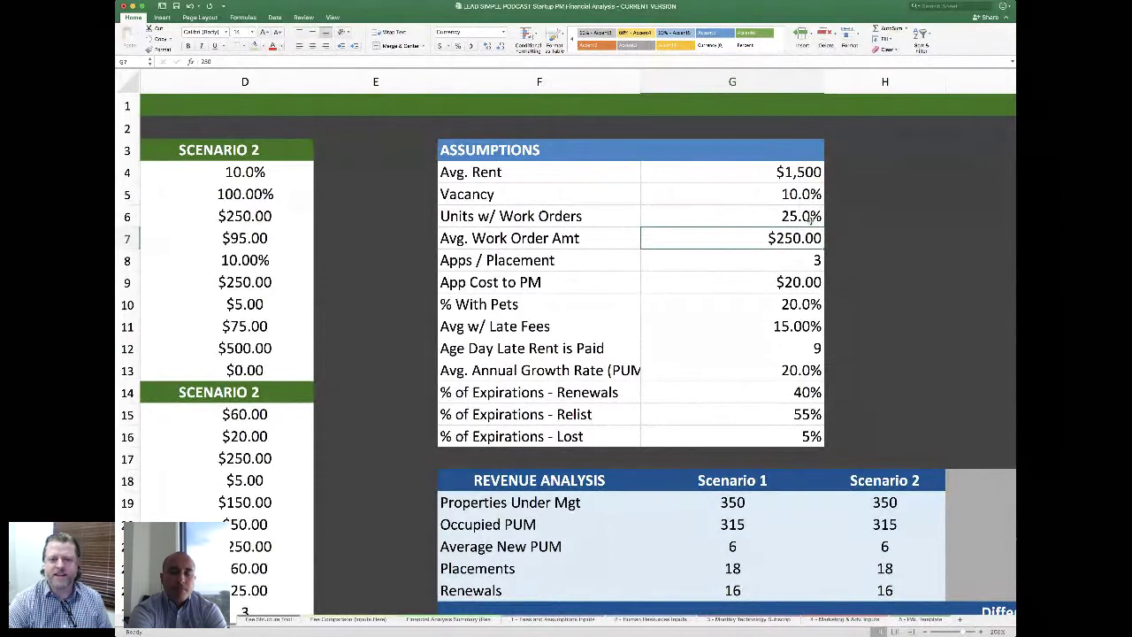
# Step: Examine the remaining assumptions from Apps / Placement through Age Day Late Rent is Paid, along with the Revenue Analysis table
pyautogui.click(767, 266)
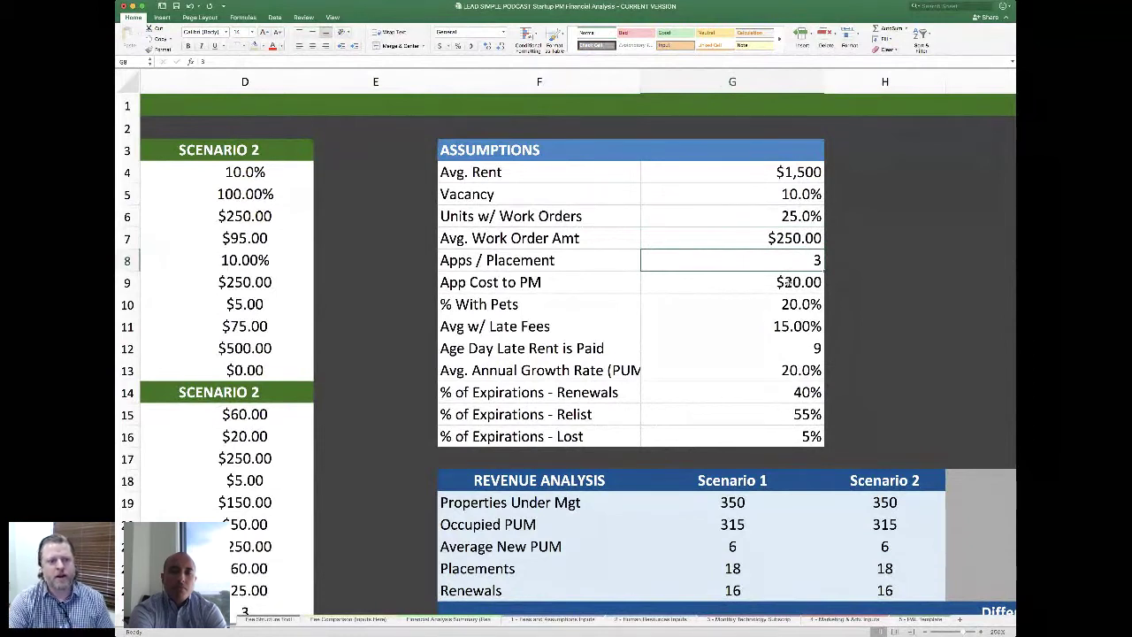
pyautogui.click(794, 282)
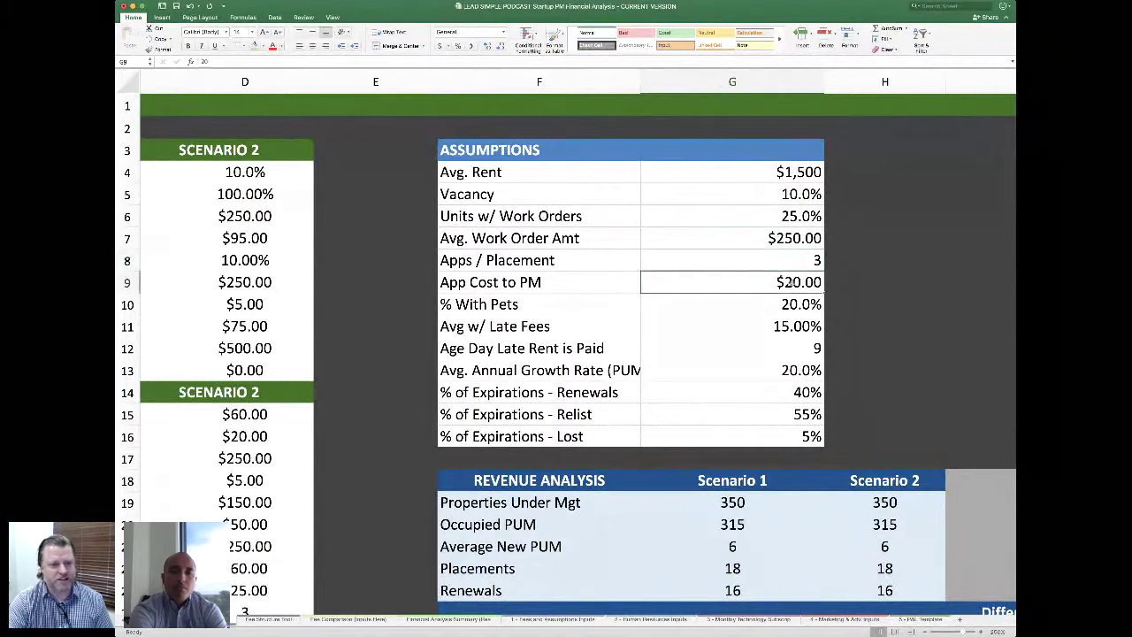
pyautogui.click(779, 305)
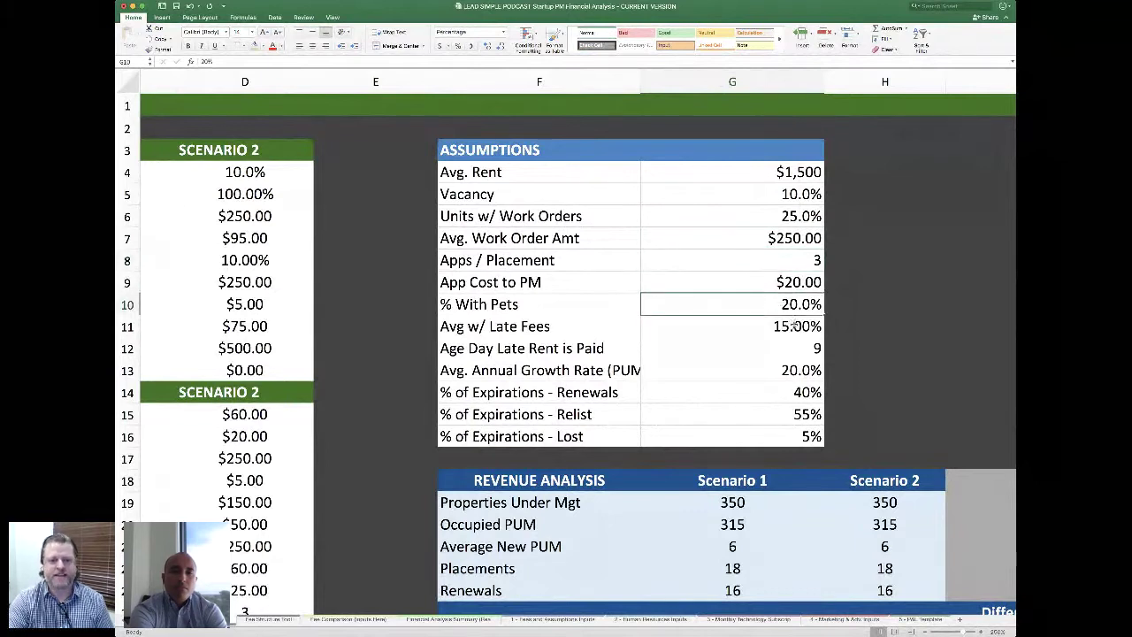
pyautogui.click(784, 327)
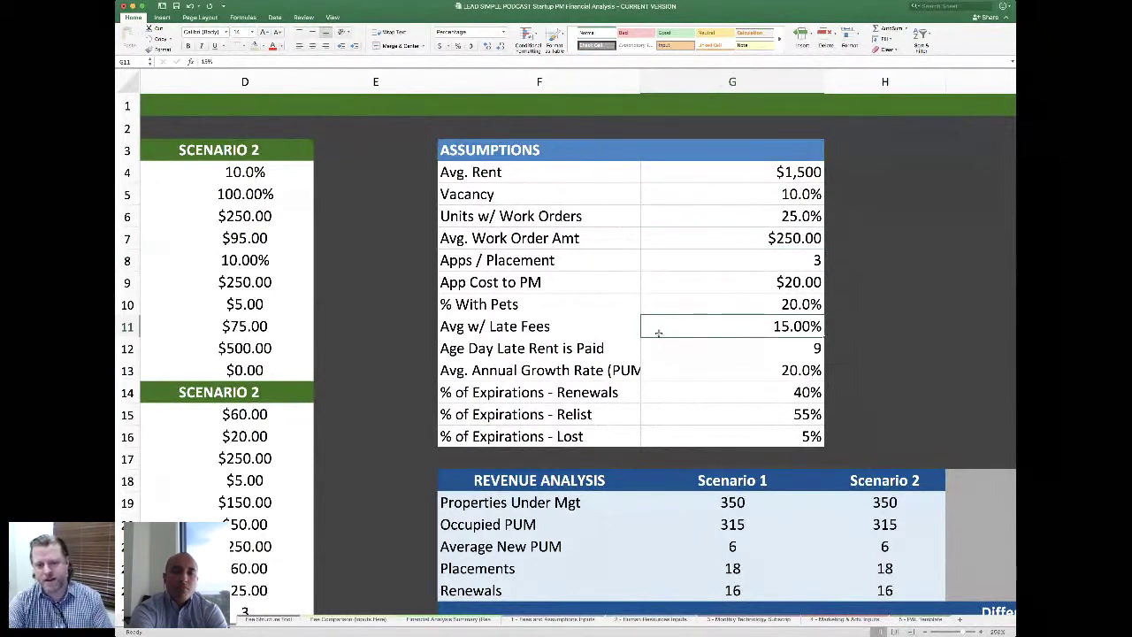
pyautogui.click(793, 352)
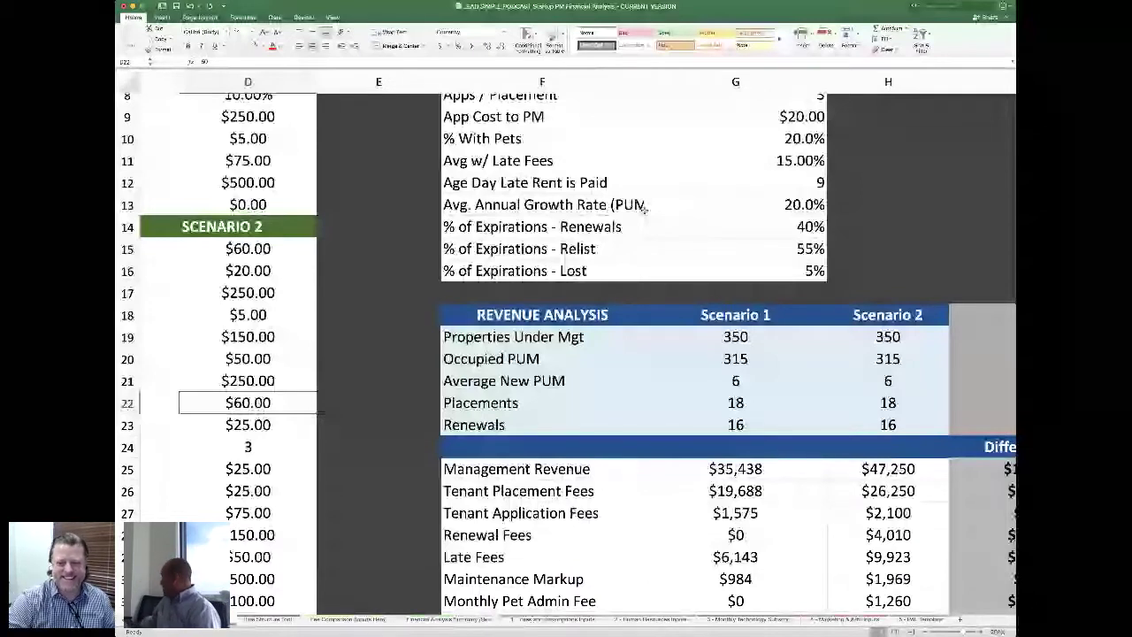
pyautogui.scroll(5, 873, 312)
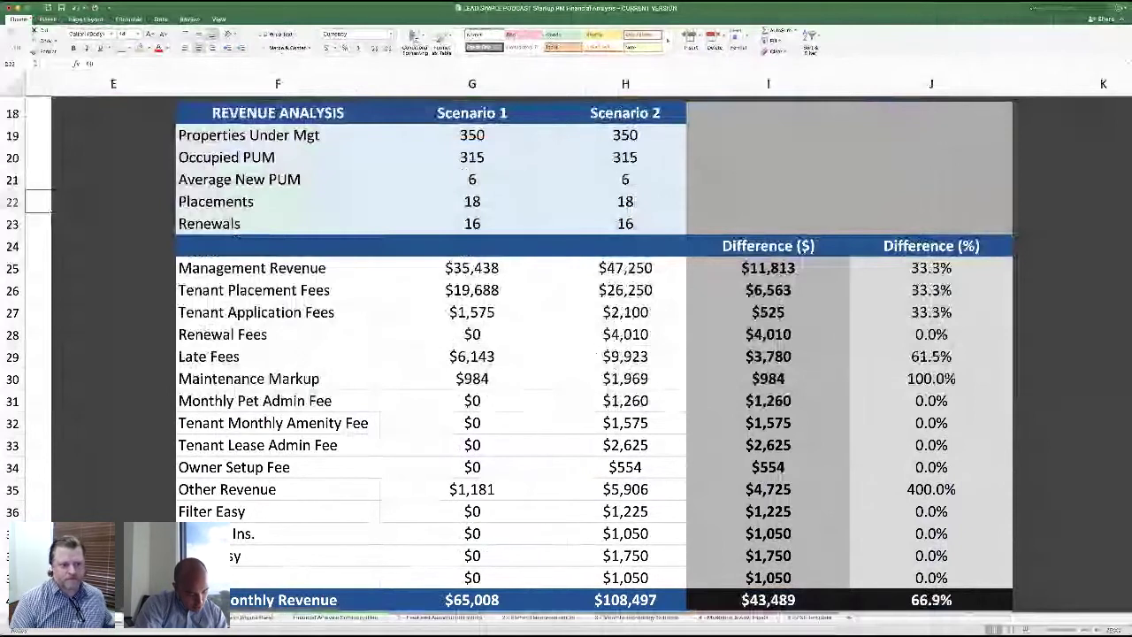
pyautogui.scroll(1, 581, 392)
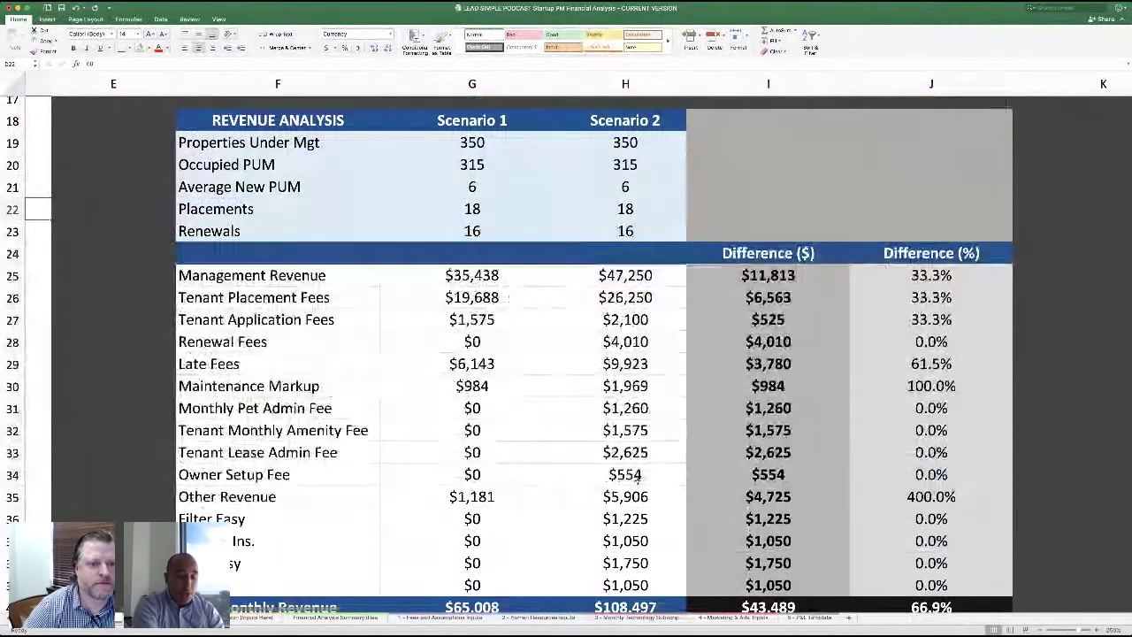
pyautogui.scroll(4, 638, 476)
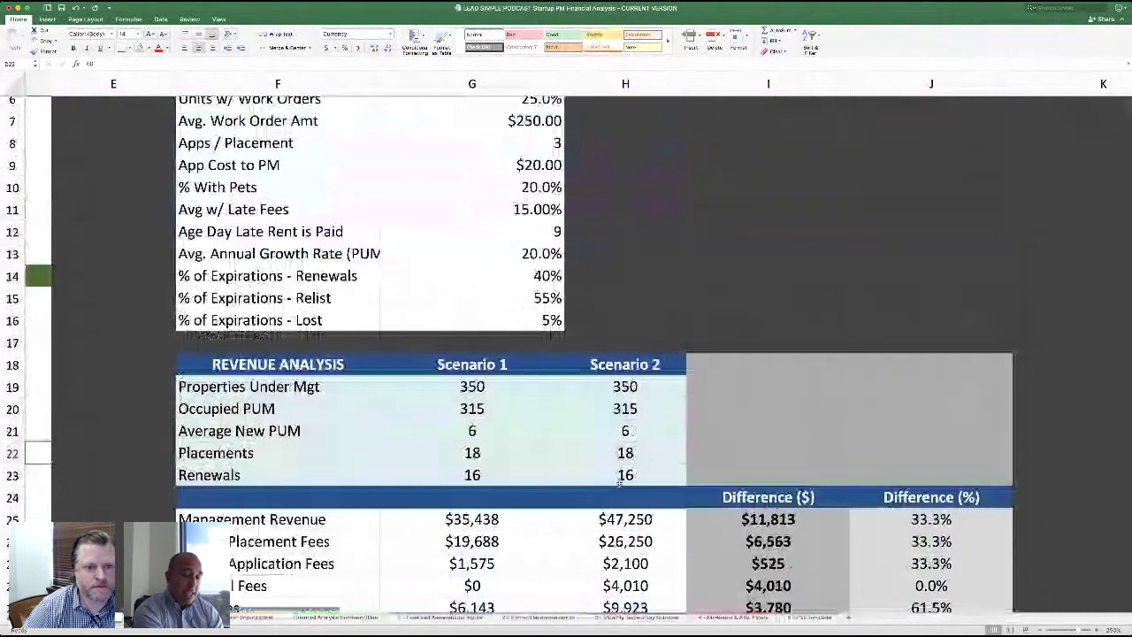
pyautogui.scroll(2, 628, 452)
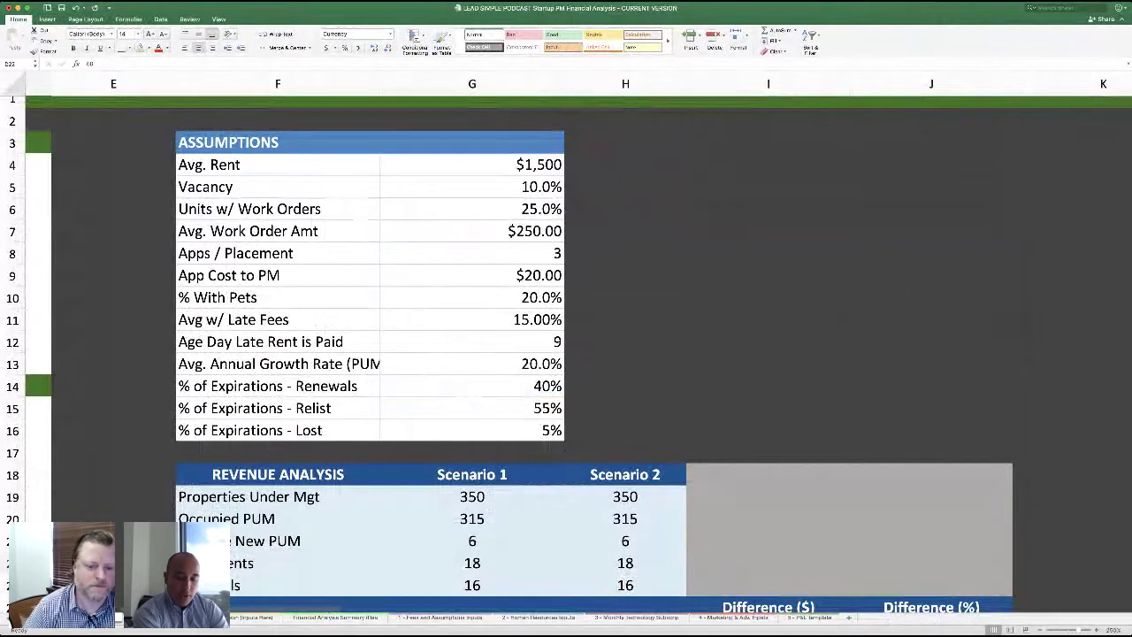
pyautogui.scroll(-6, 514, 476)
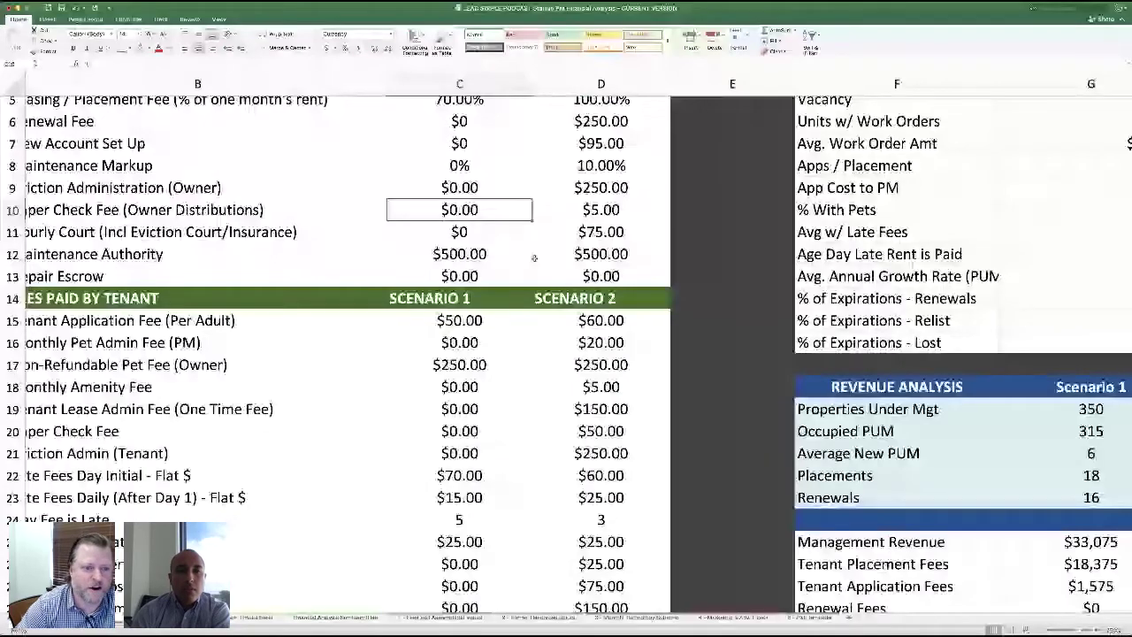
# Step: Compare the tenant fees, late fee settings, ancillary tenant fees and miscellaneous revenue percentage between Scenario 1 and Scenario 2
pyautogui.scroll(-2, 534, 257)
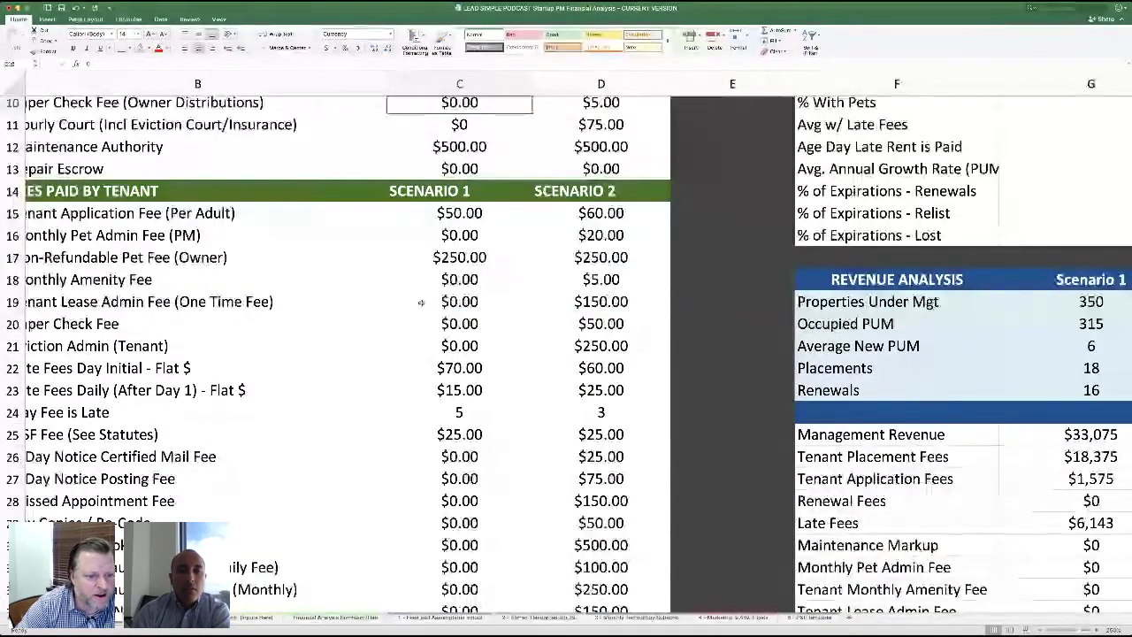
pyautogui.scroll(-1, 455, 355)
pyautogui.scroll(-1, 455, 355)
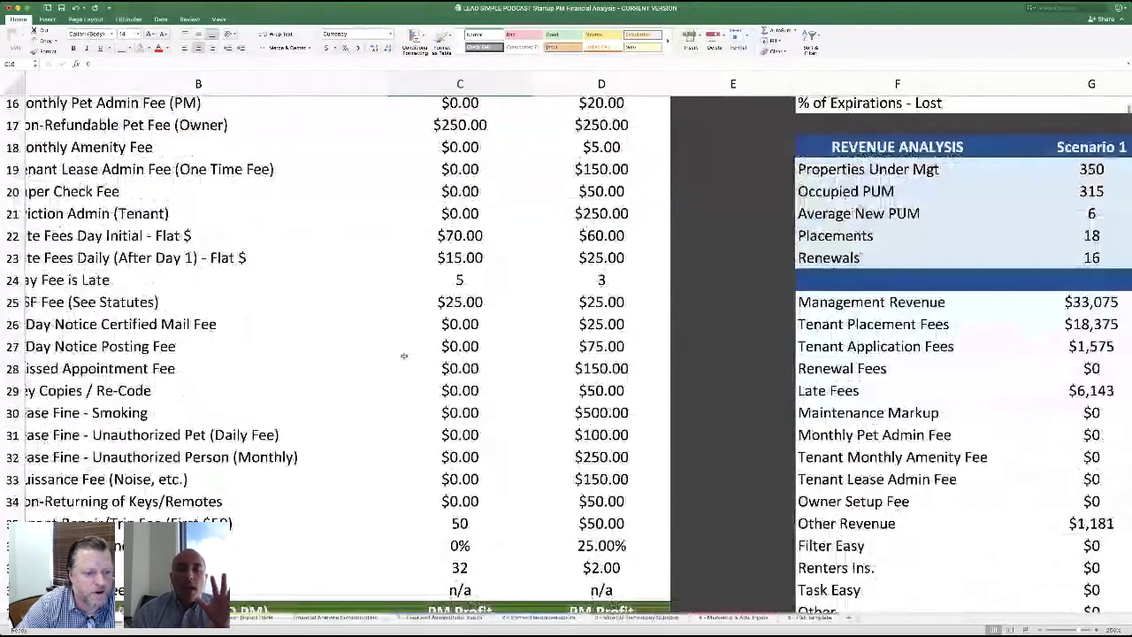
pyautogui.scroll(-3, 404, 355)
pyautogui.hscroll(-1, 404, 356)
pyautogui.click(522, 345)
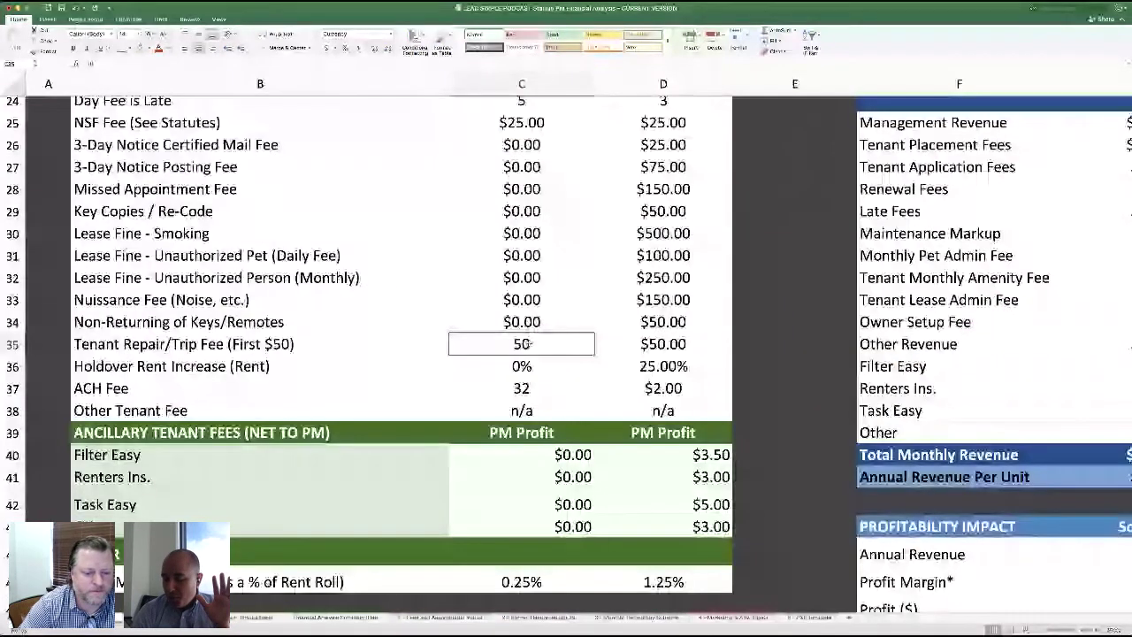
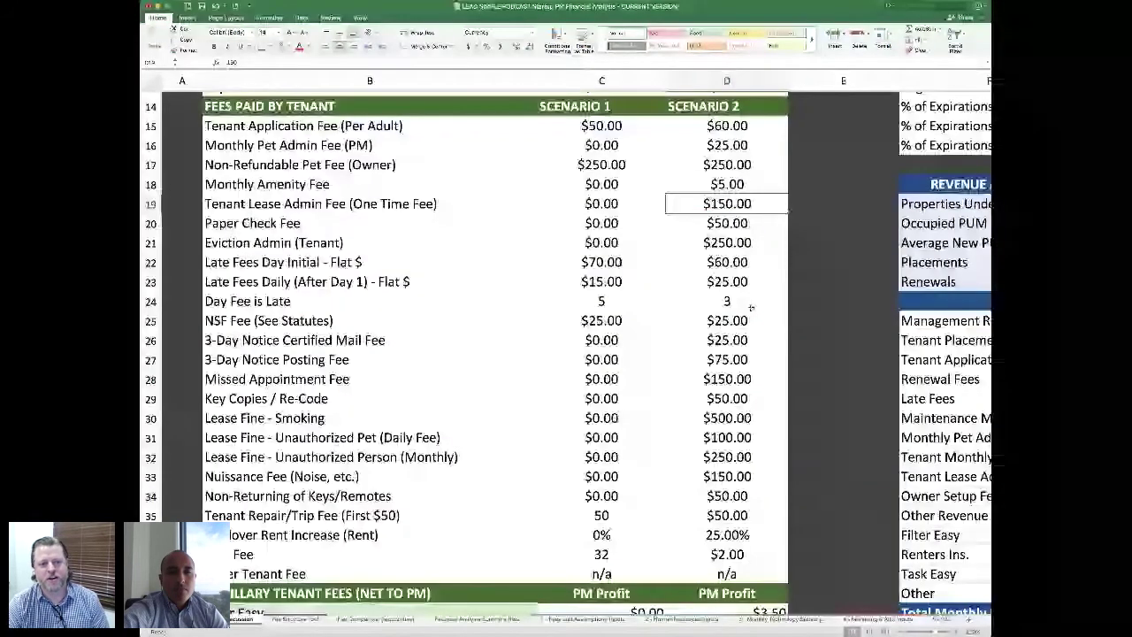
pyautogui.click(603, 262)
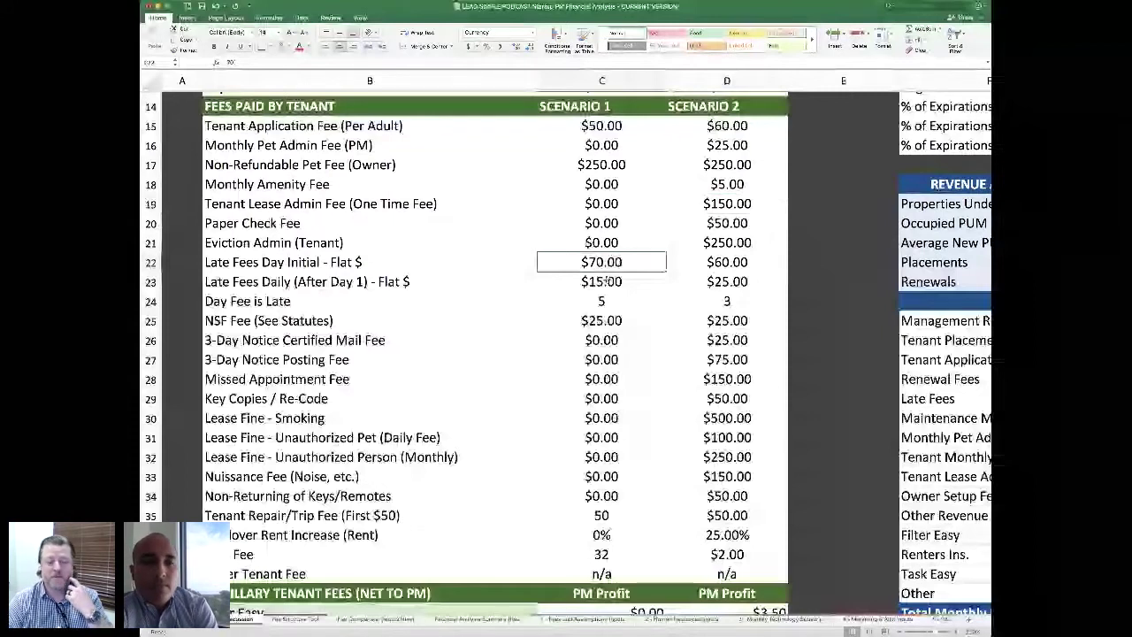
pyautogui.click(727, 300)
pyautogui.scroll(-3, 647, 374)
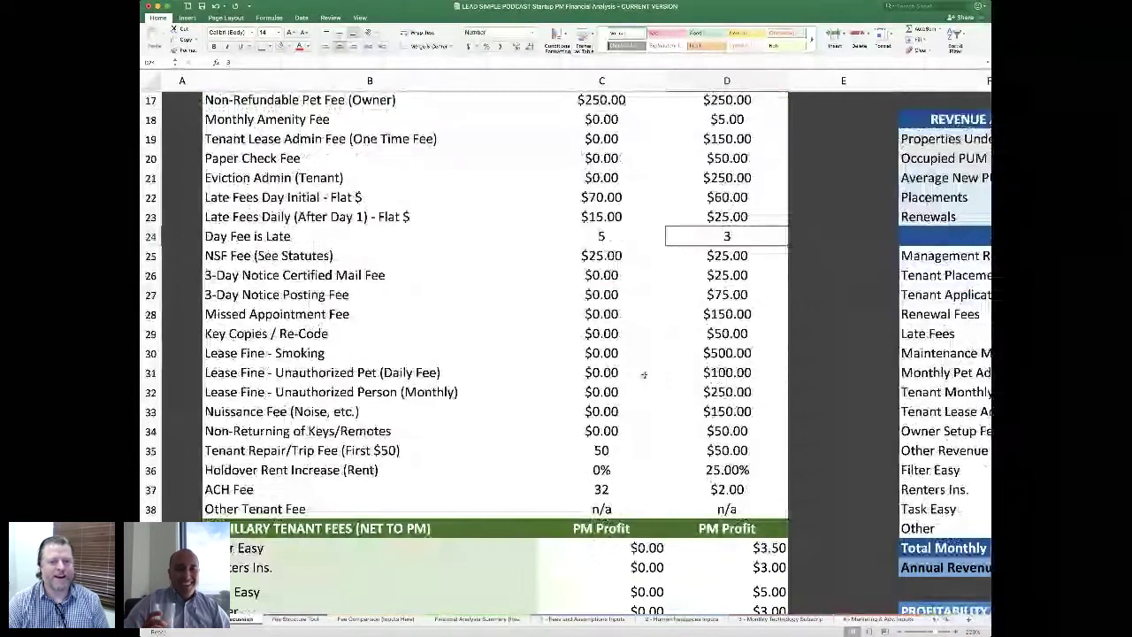
pyautogui.scroll(-1, 673, 395)
pyautogui.scroll(-2, 673, 395)
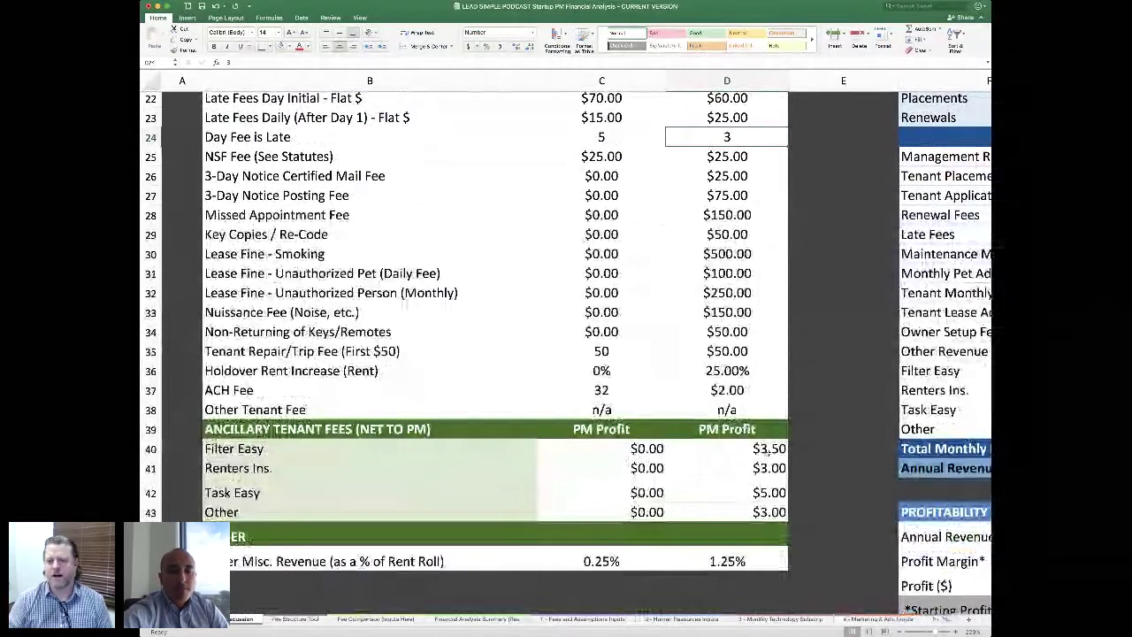
pyautogui.click(782, 564)
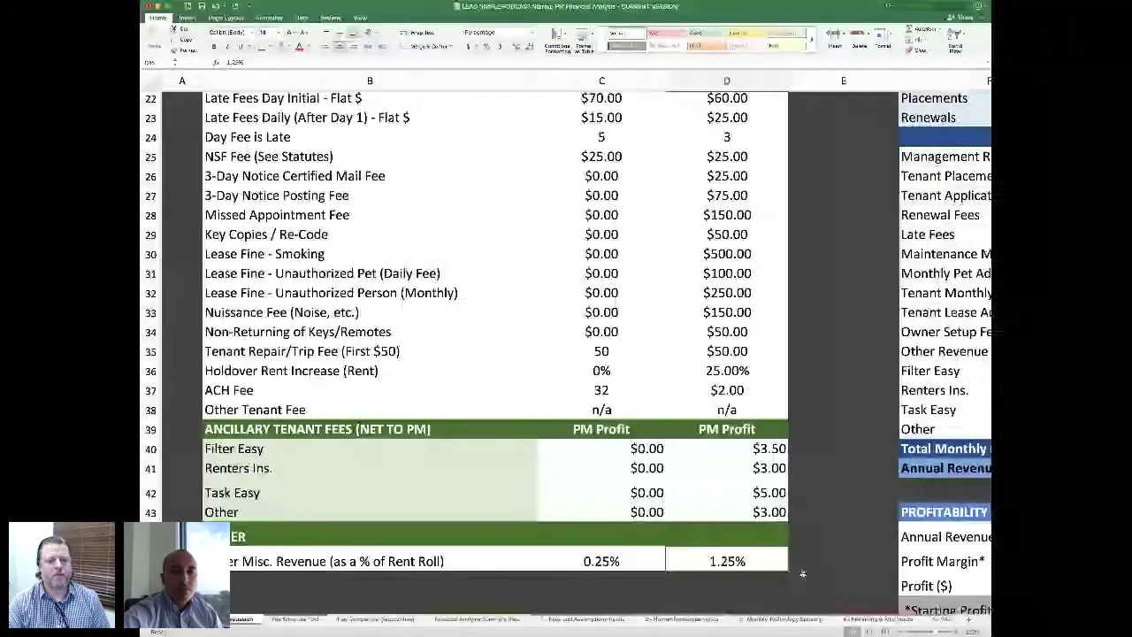
# Step: Examine the Revenue Analysis for total monthly revenue, late fees, and the dollar and percentage differences between the two scenarios
pyautogui.hscroll(5, 802, 573)
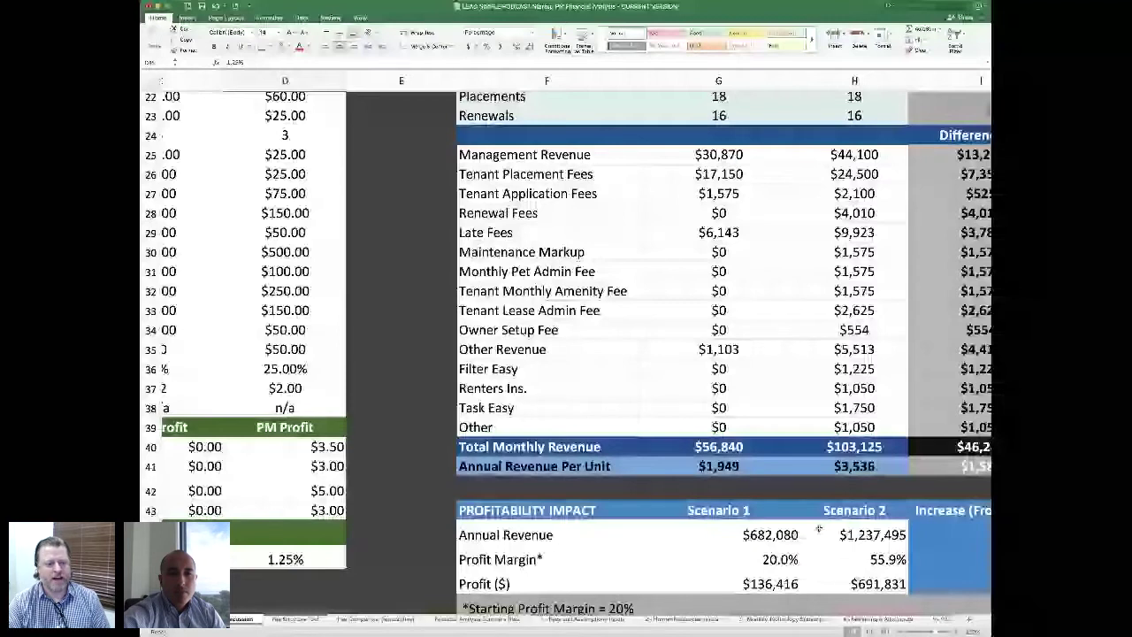
pyautogui.scroll(2, 818, 529)
pyautogui.hscroll(2, 819, 528)
pyautogui.click(754, 482)
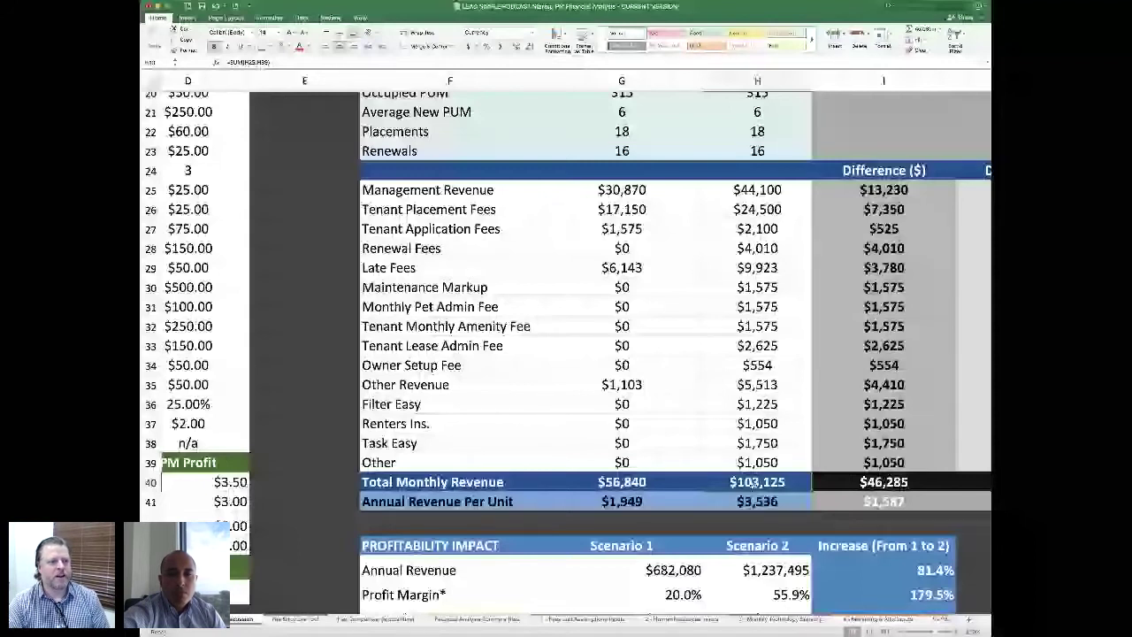
pyautogui.hscroll(2, 756, 481)
pyautogui.moveTo(542, 267); pyautogui.dragTo(678, 267)
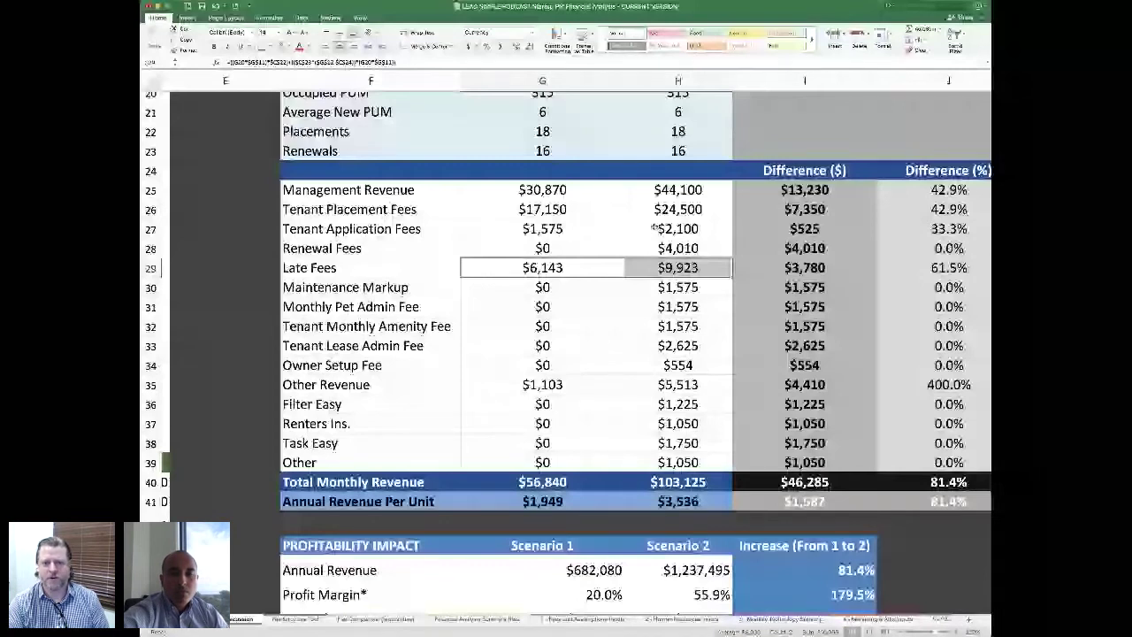
pyautogui.hscroll(2, 716, 213)
pyautogui.click(771, 193)
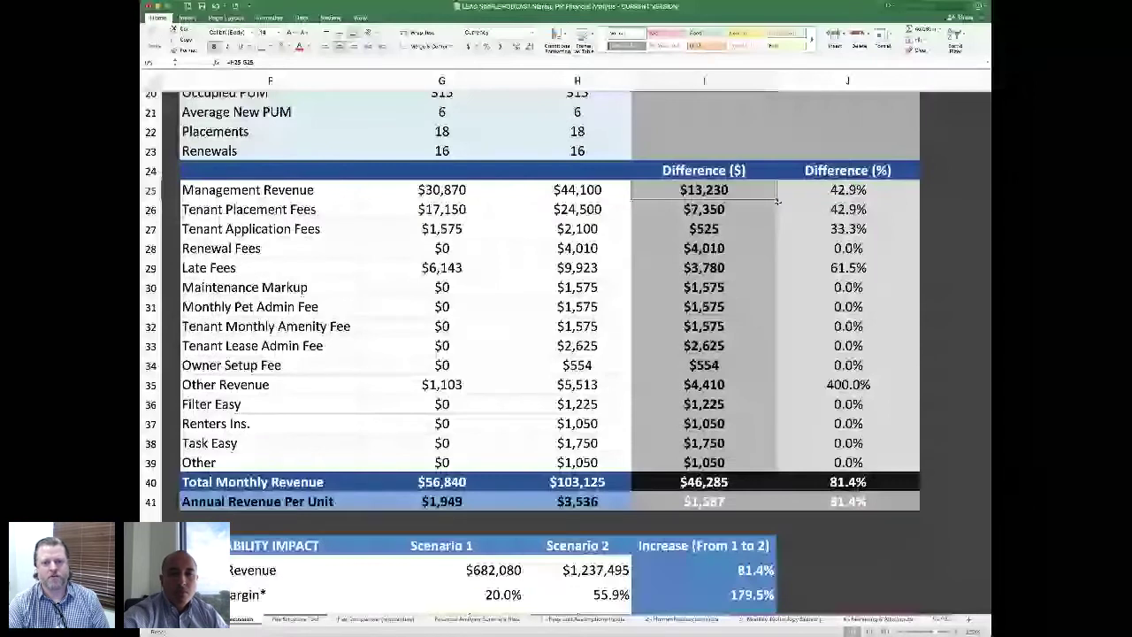
pyautogui.moveTo(847, 229); pyautogui.dragTo(847, 191)
pyautogui.hscroll(-1, 796, 221)
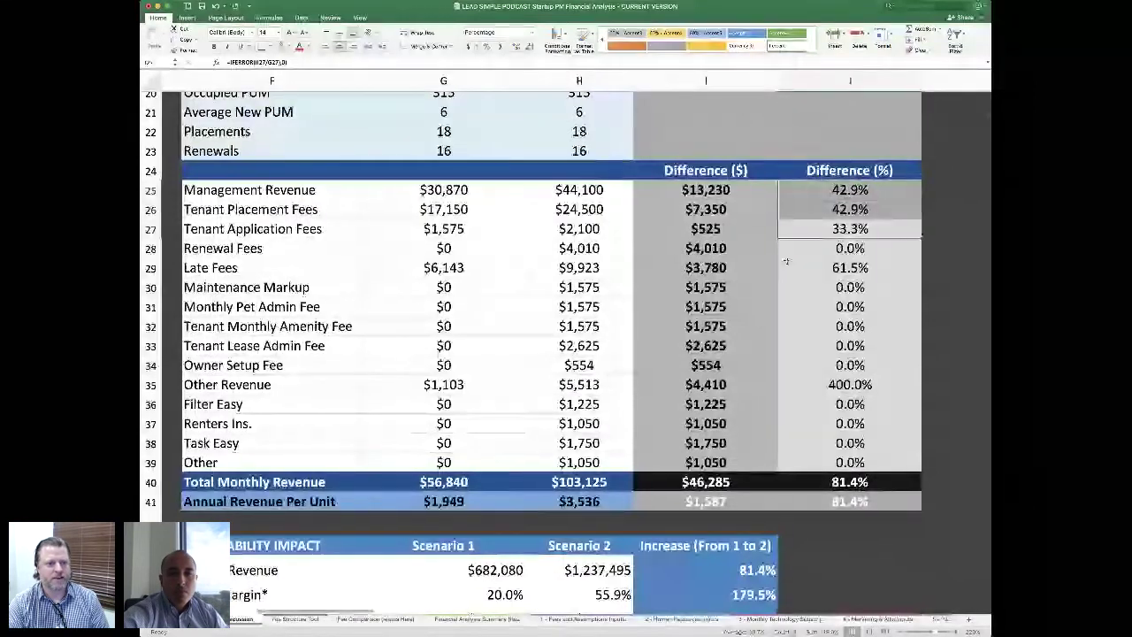
pyautogui.click(717, 249)
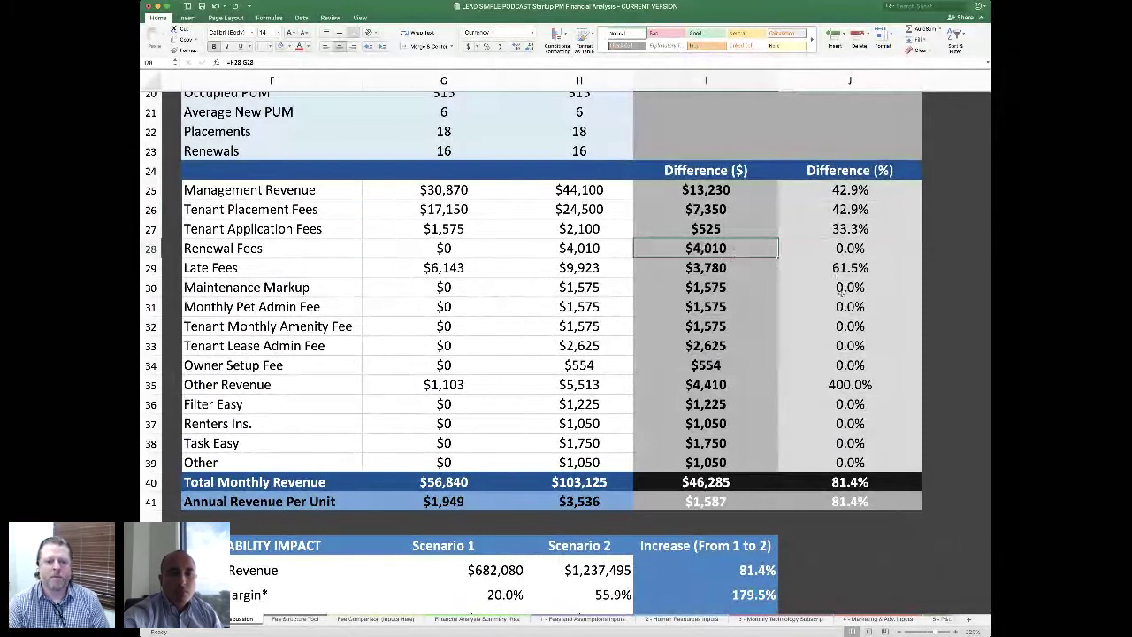
pyautogui.press('Down')
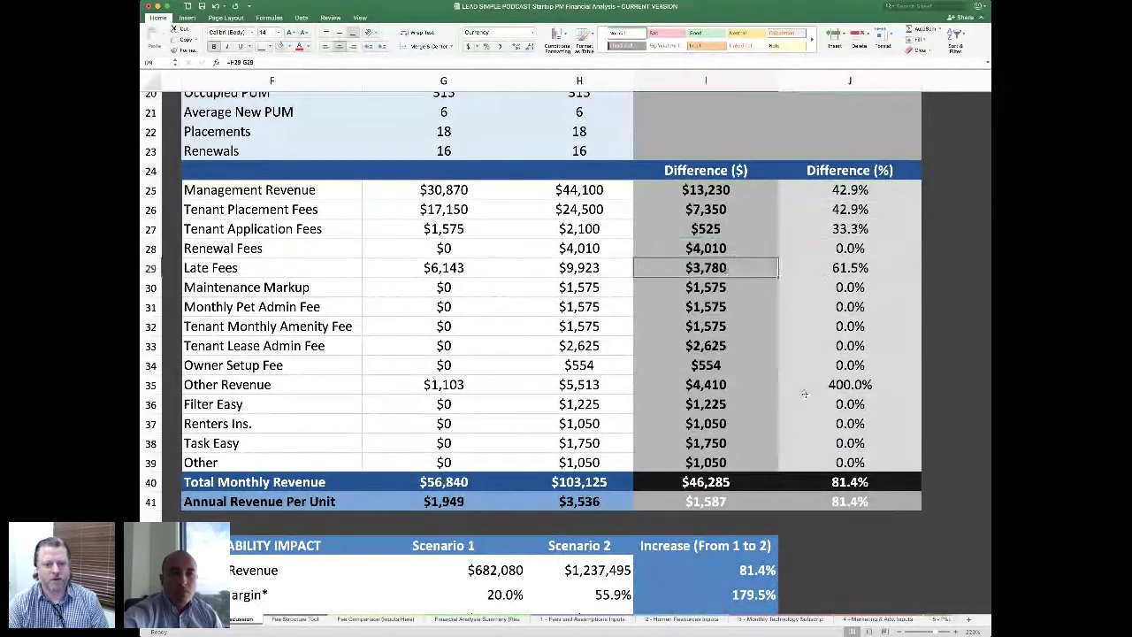
# Step: Check the dollar difference for Other Revenue and both the dollar and percentage differences for Total Monthly Revenue in the Revenue Analysis
pyautogui.click(706, 385)
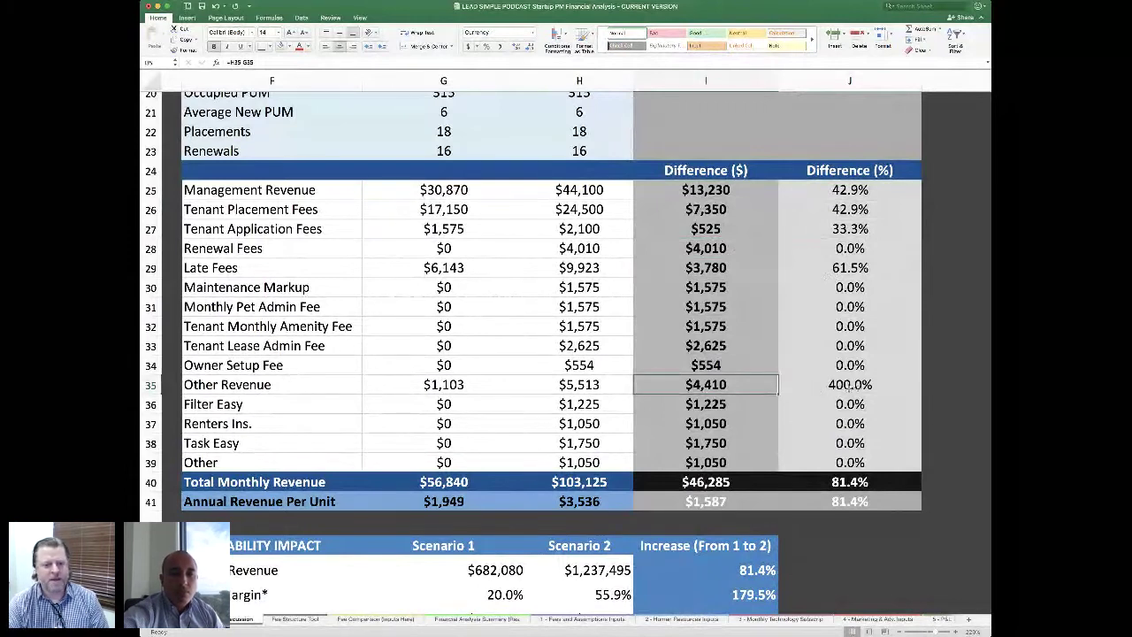
pyautogui.click(706, 482)
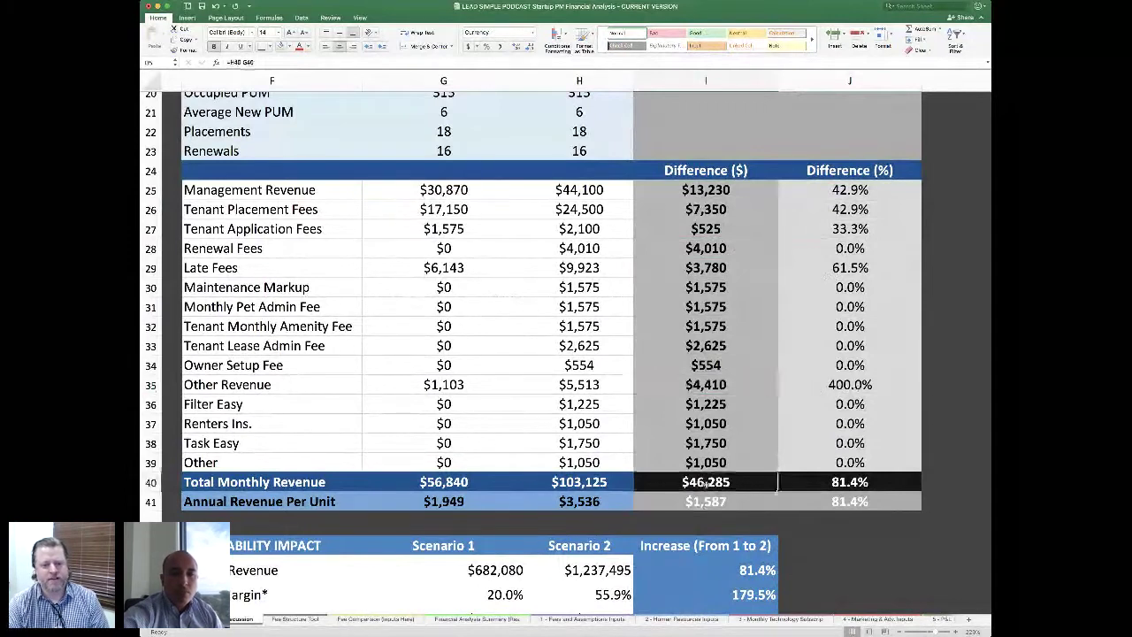
pyautogui.click(846, 482)
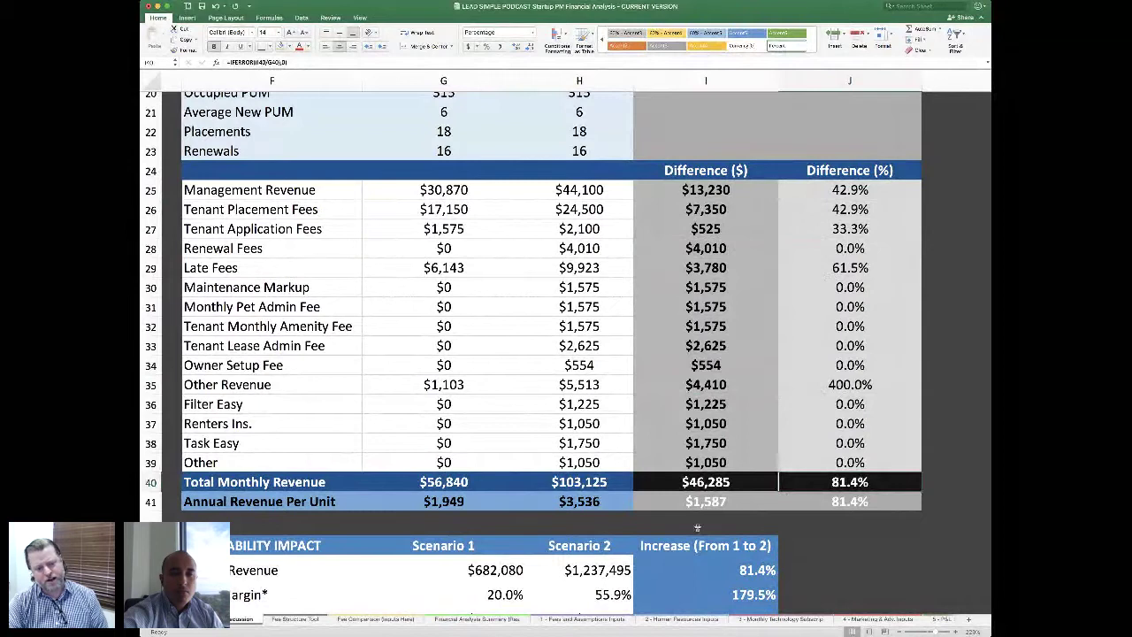
# Step: Examine the Profitability Impact table for the increases in annual revenue, profit margin and profit from Scenario 1 to Scenario 2
pyautogui.scroll(-4, 697, 528)
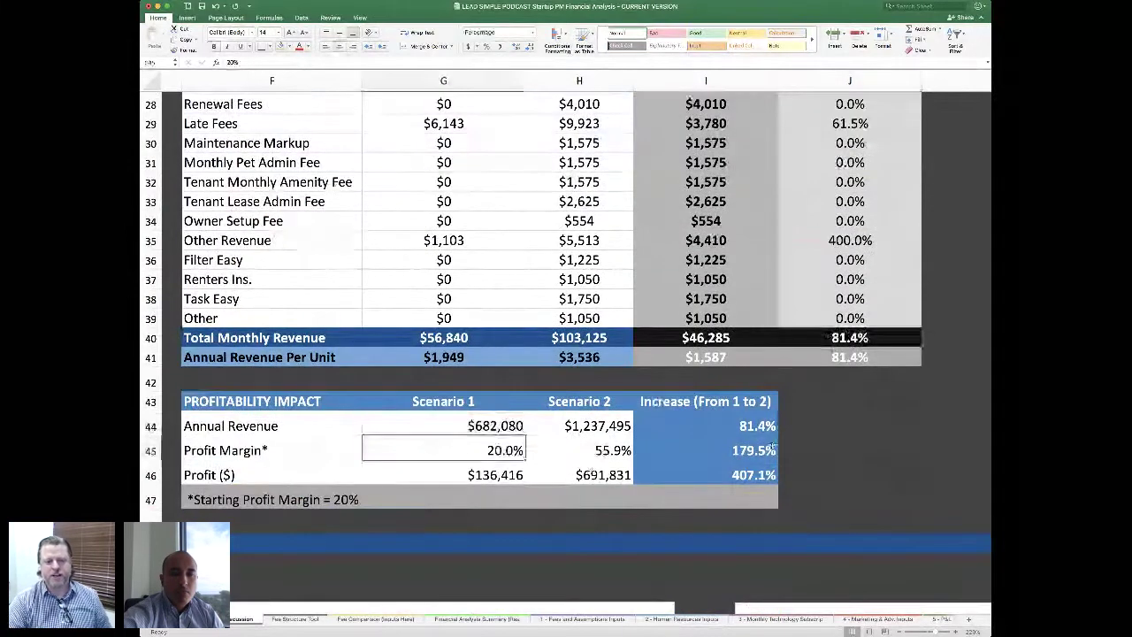
pyautogui.click(756, 427)
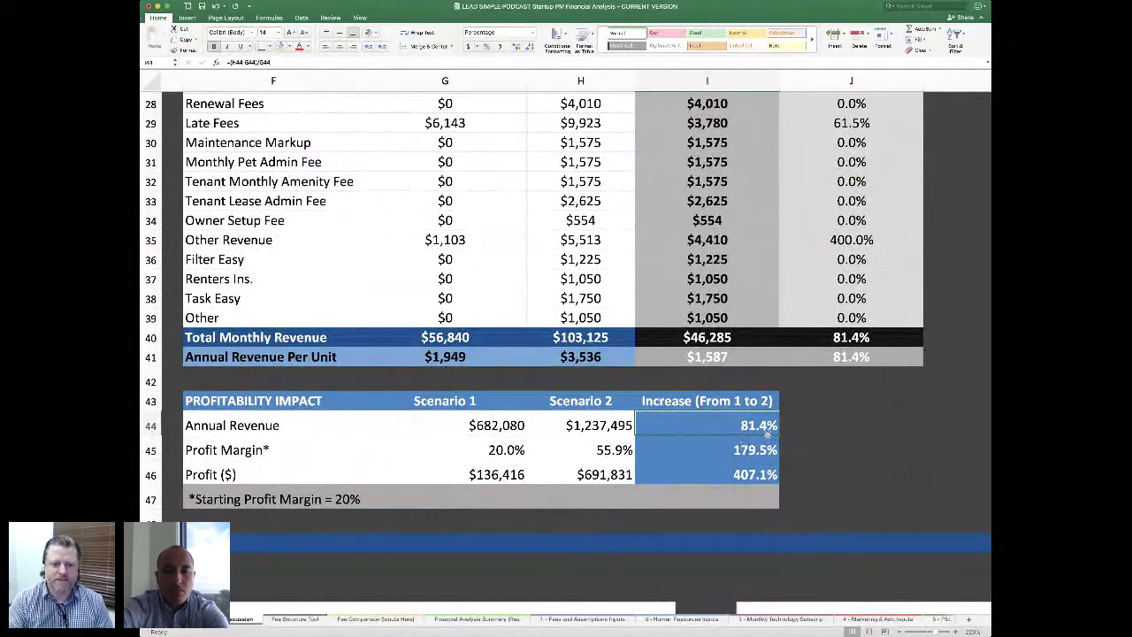
pyautogui.press('Return')
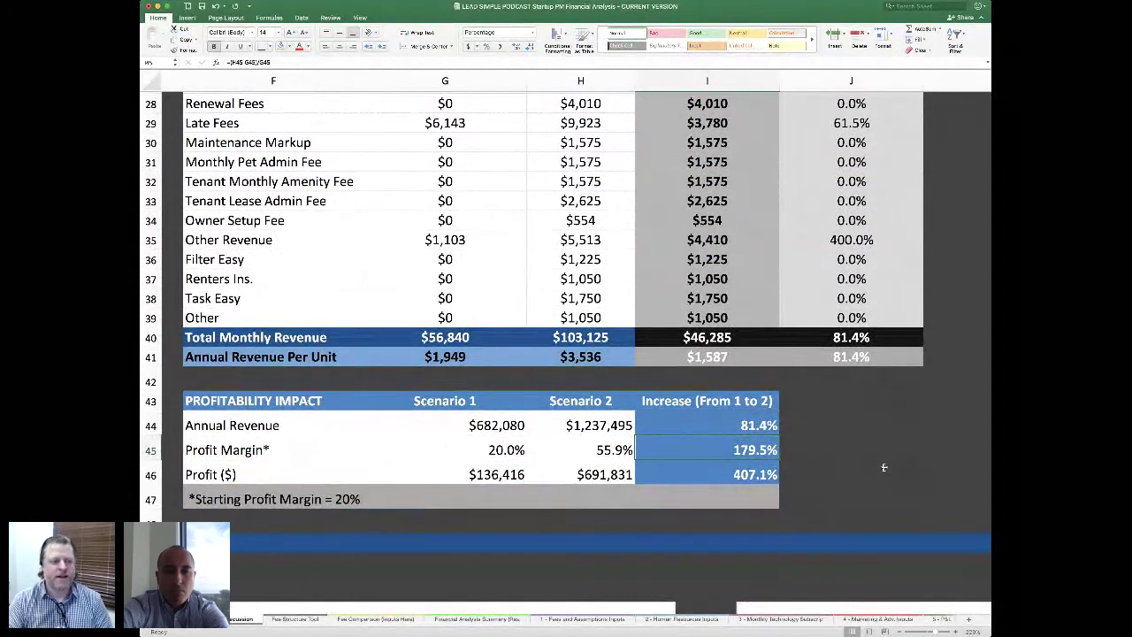
pyautogui.press('Return')
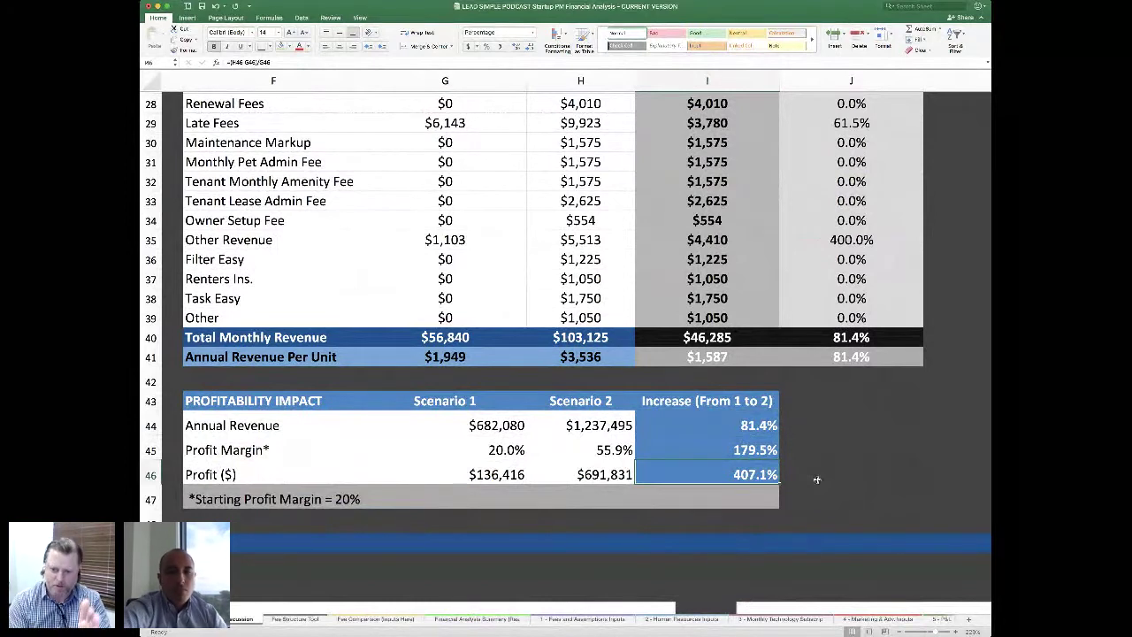
# Step: Review the charts comparing annual revenue and profit for the two scenarios, and return to the Profitability Impact table
pyautogui.scroll(5, 817, 479)
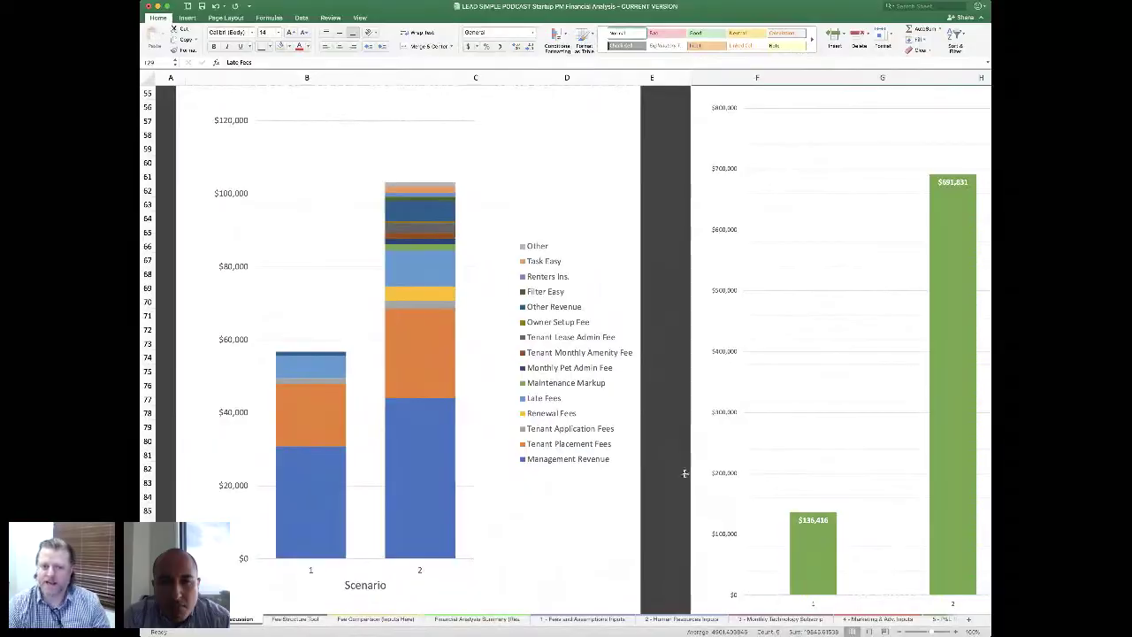
pyautogui.scroll(10, 684, 474)
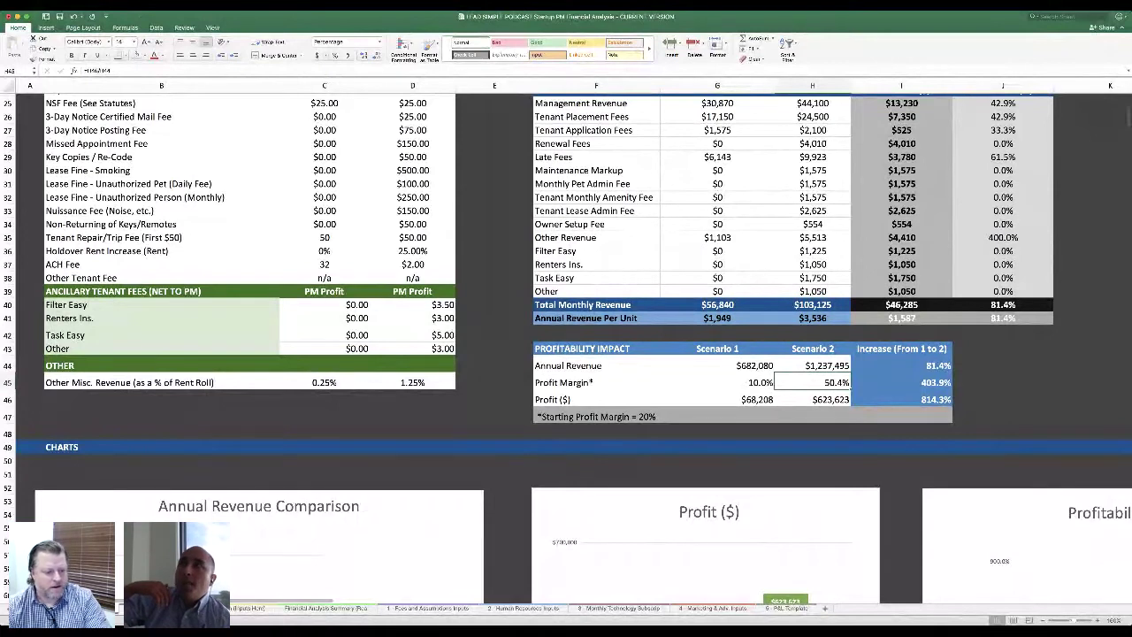
# Step: Review the Fee Structure Analysis from its beginning, comparing the fees paid by owner and by tenant in both scenarios
pyautogui.click(370, 624)
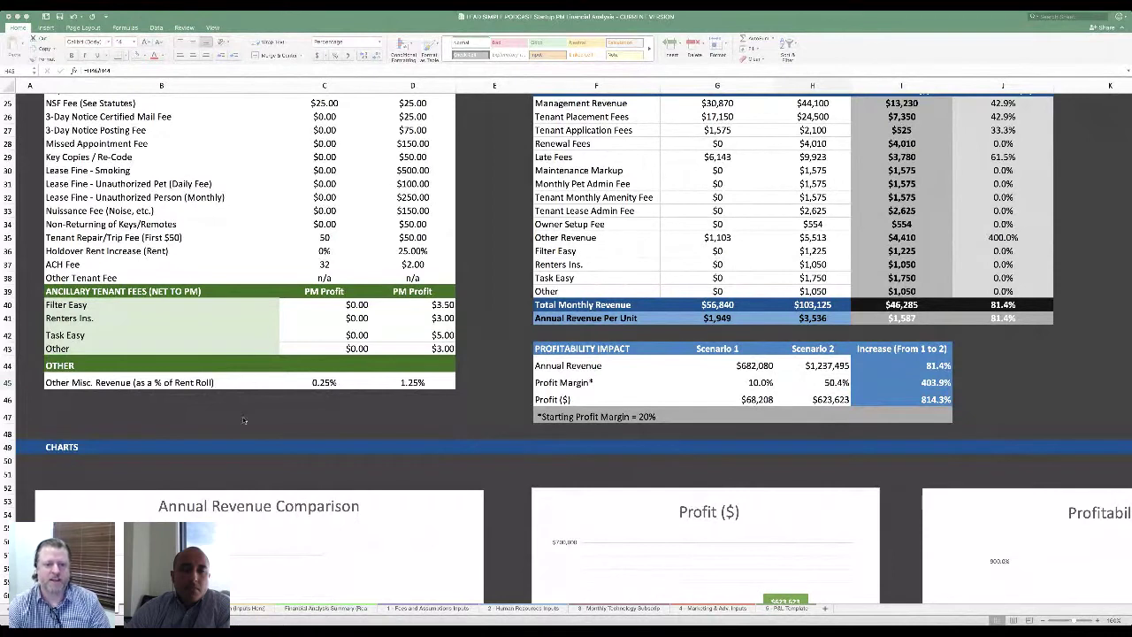
pyautogui.scroll(5, 244, 420)
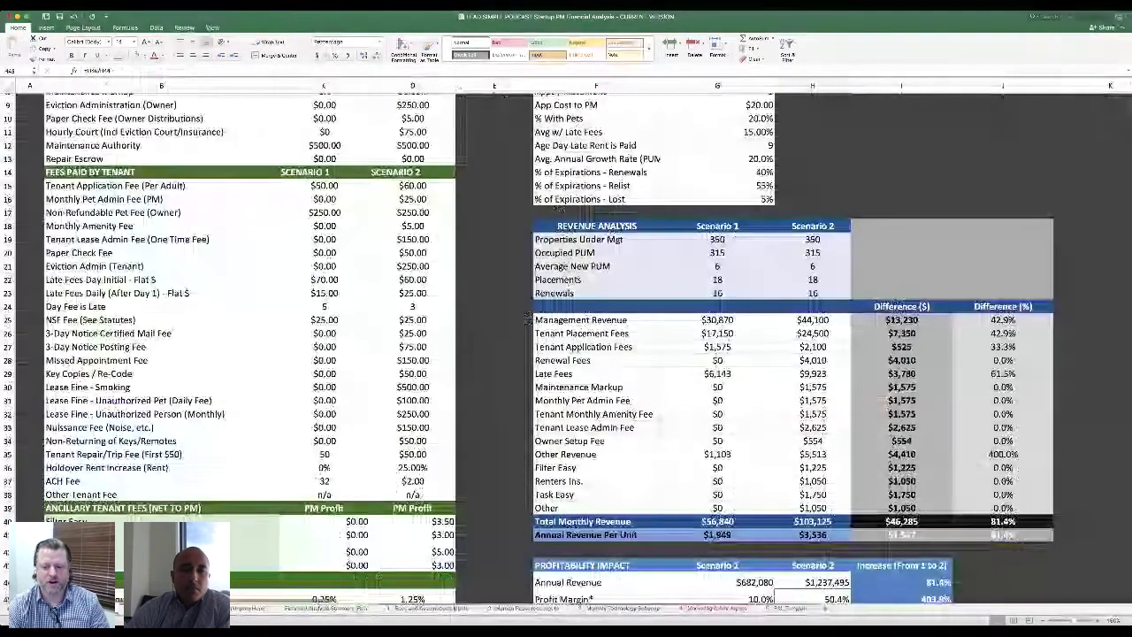
pyautogui.click(1043, 622)
pyautogui.click(1043, 622)
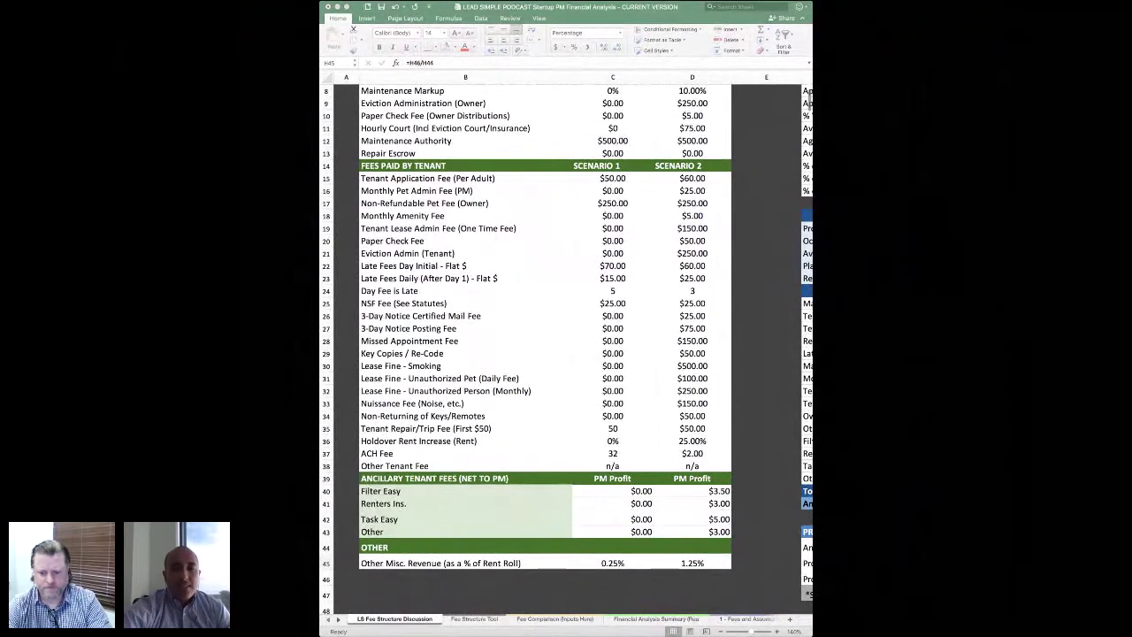
pyautogui.press('Down')
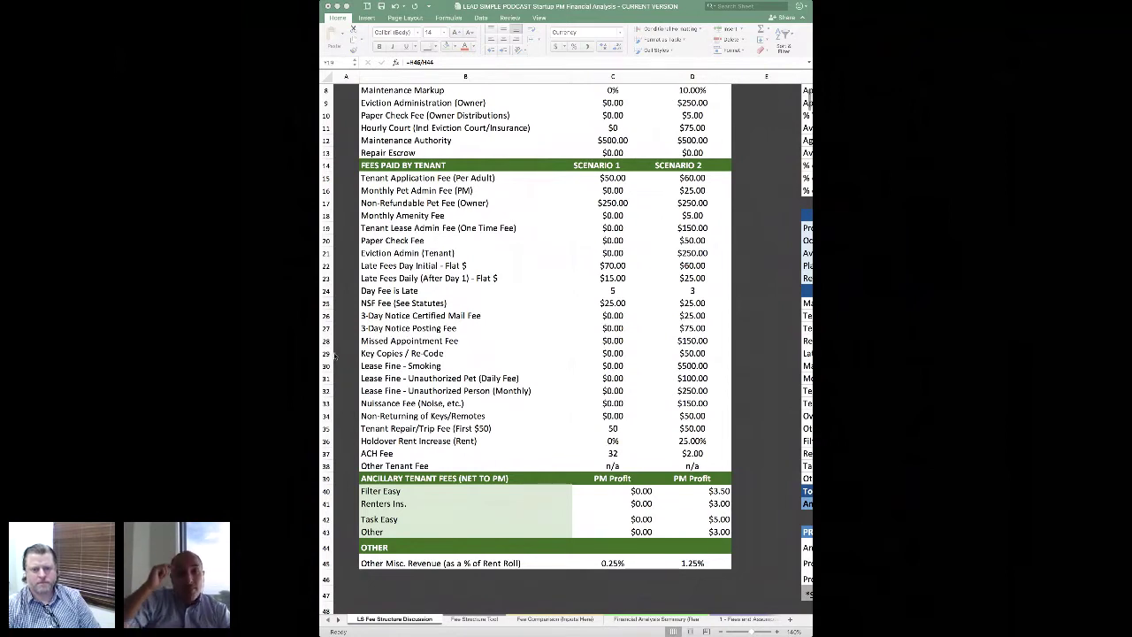
pyautogui.scroll(3, 335, 356)
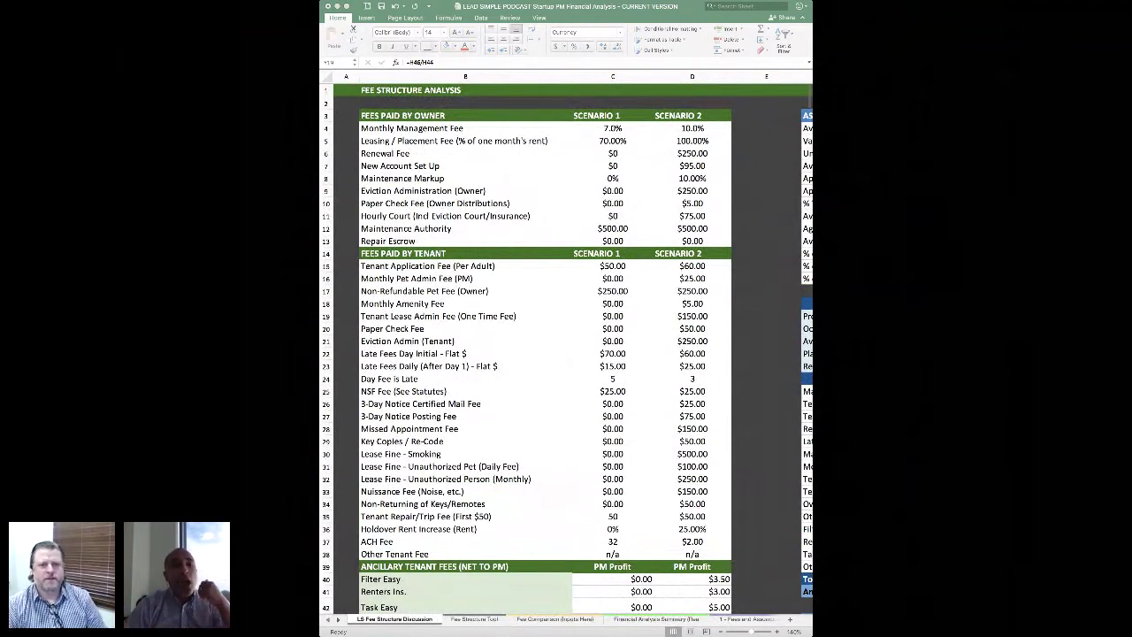
pyautogui.hotkey('ctrl', 'shift', '5')
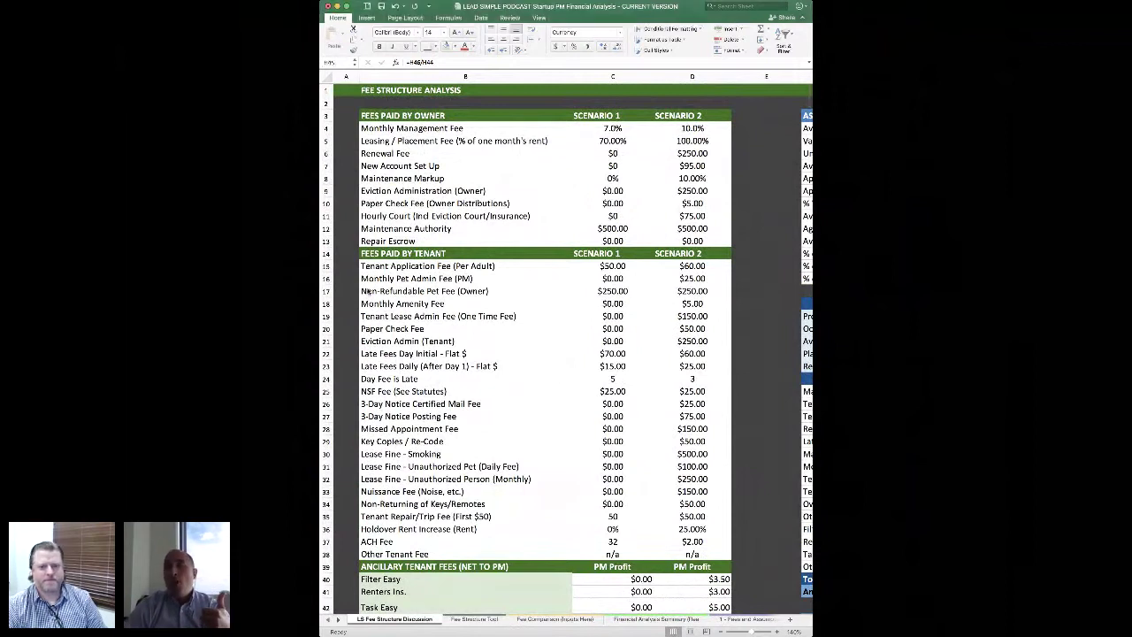